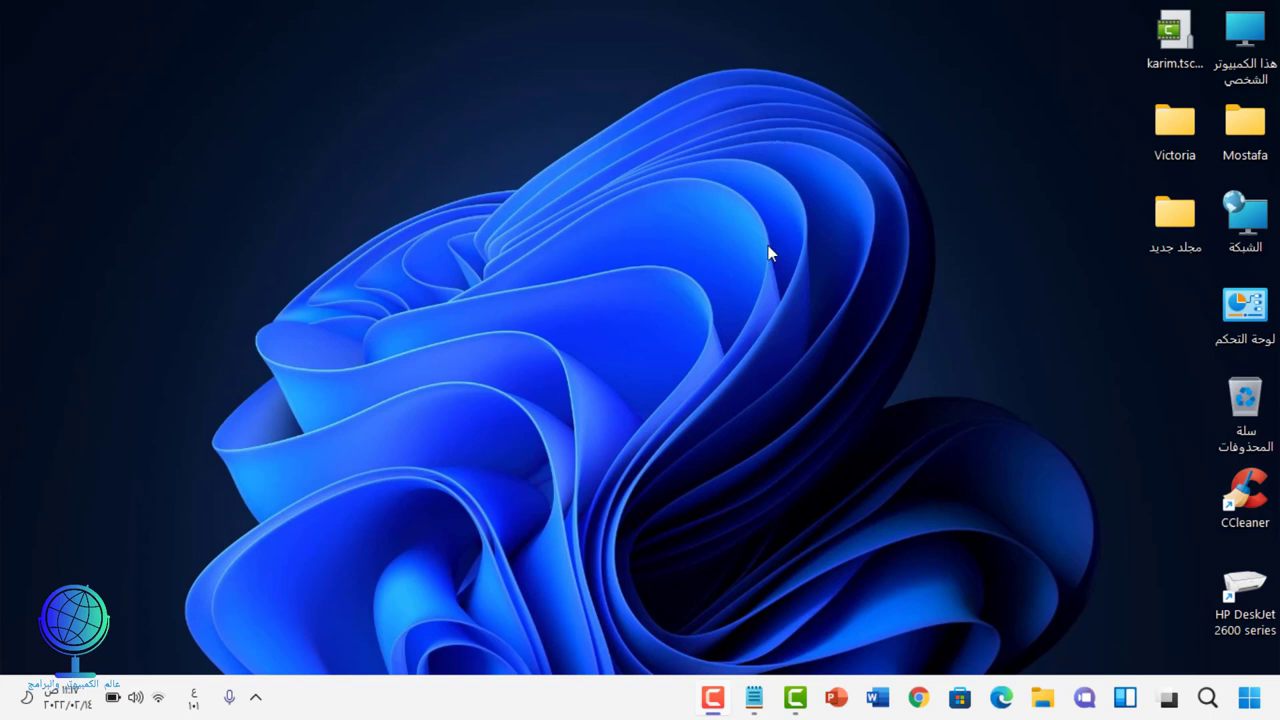
Step: In Chrome, paste the shared Drive link and load the Victoria.rar page
left_click(921, 698)
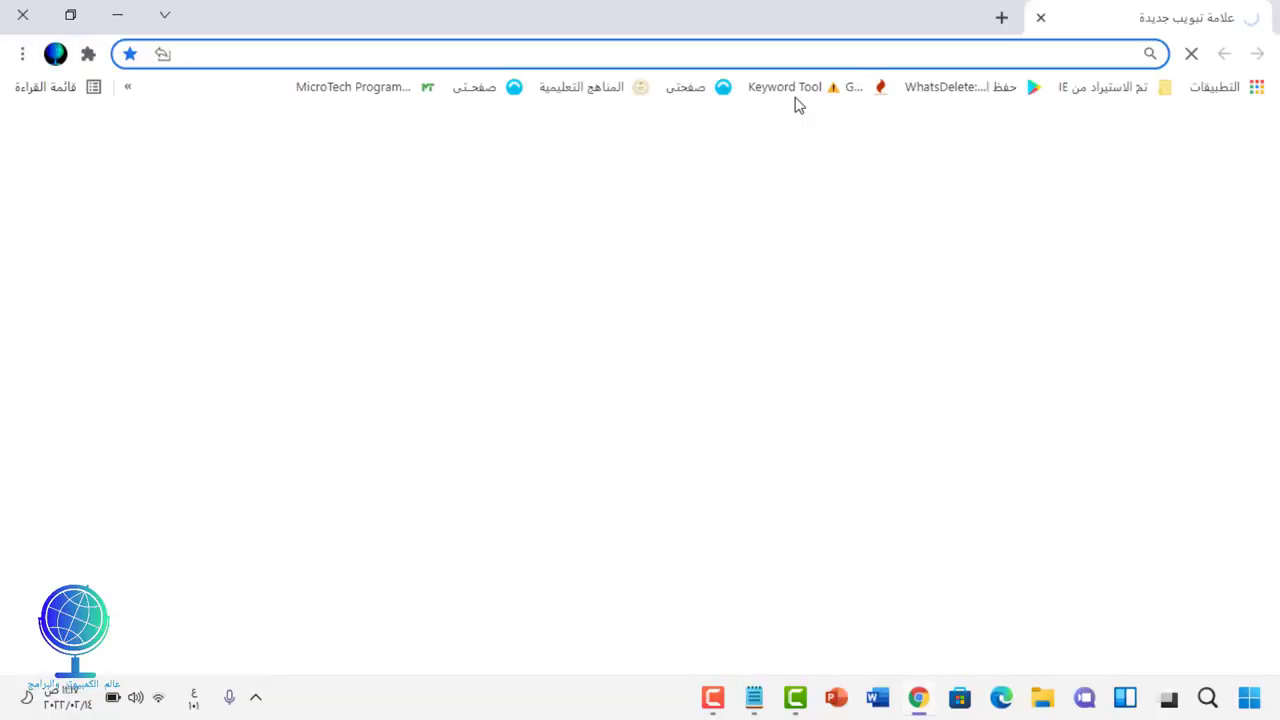
left_click(886, 58)
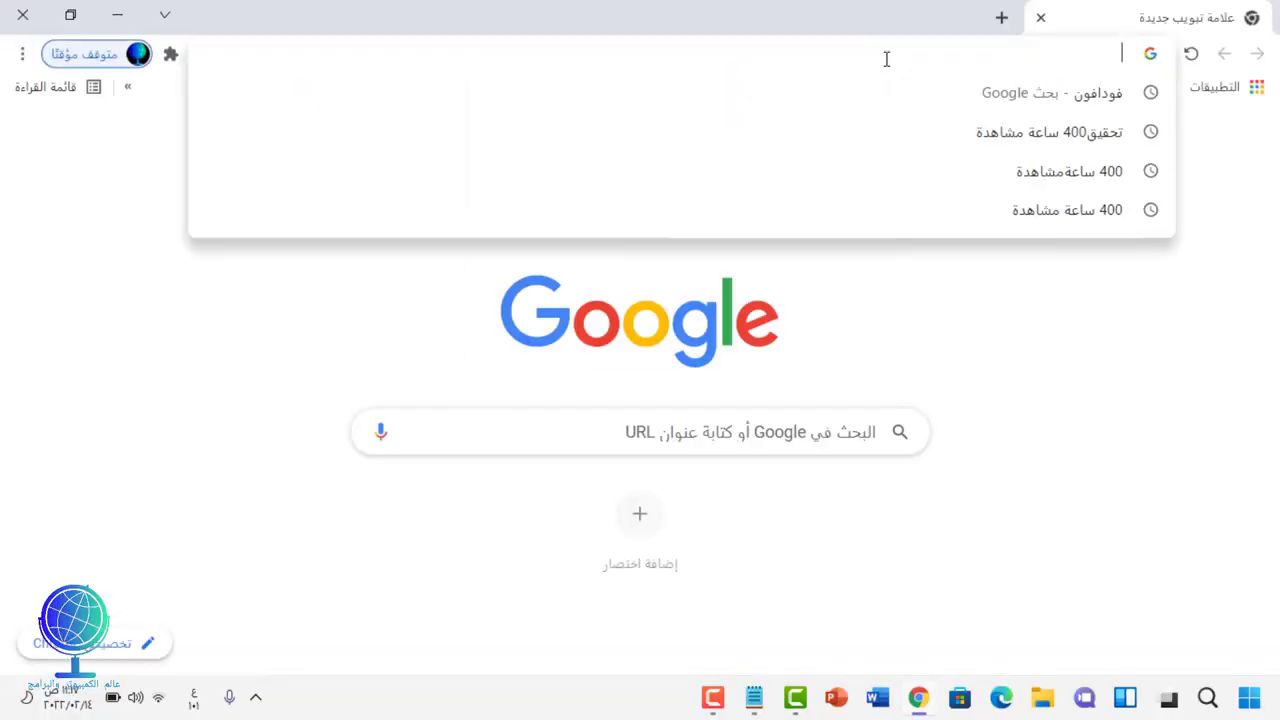
right_click(886, 58)
left_click(836, 201)
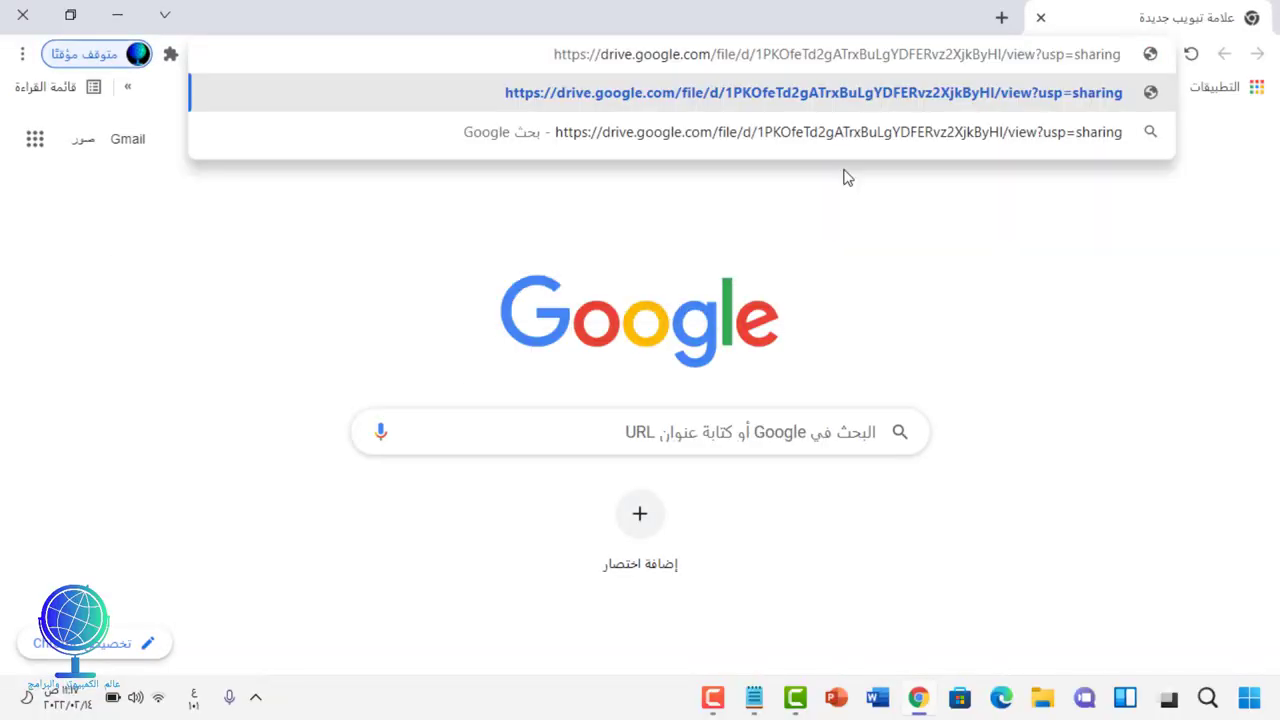
left_click(846, 107)
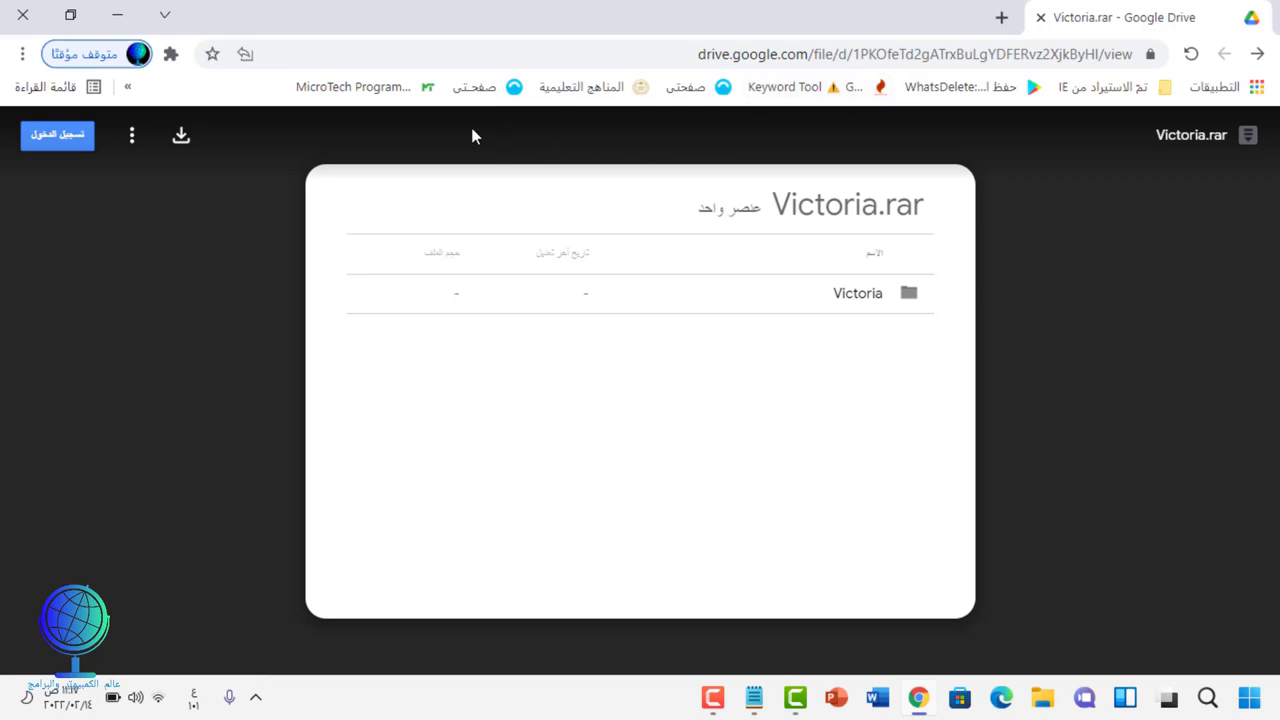
Step: Download Victoria.rar through IDM into the Compressed folder, then minimize Chrome
left_click(184, 140)
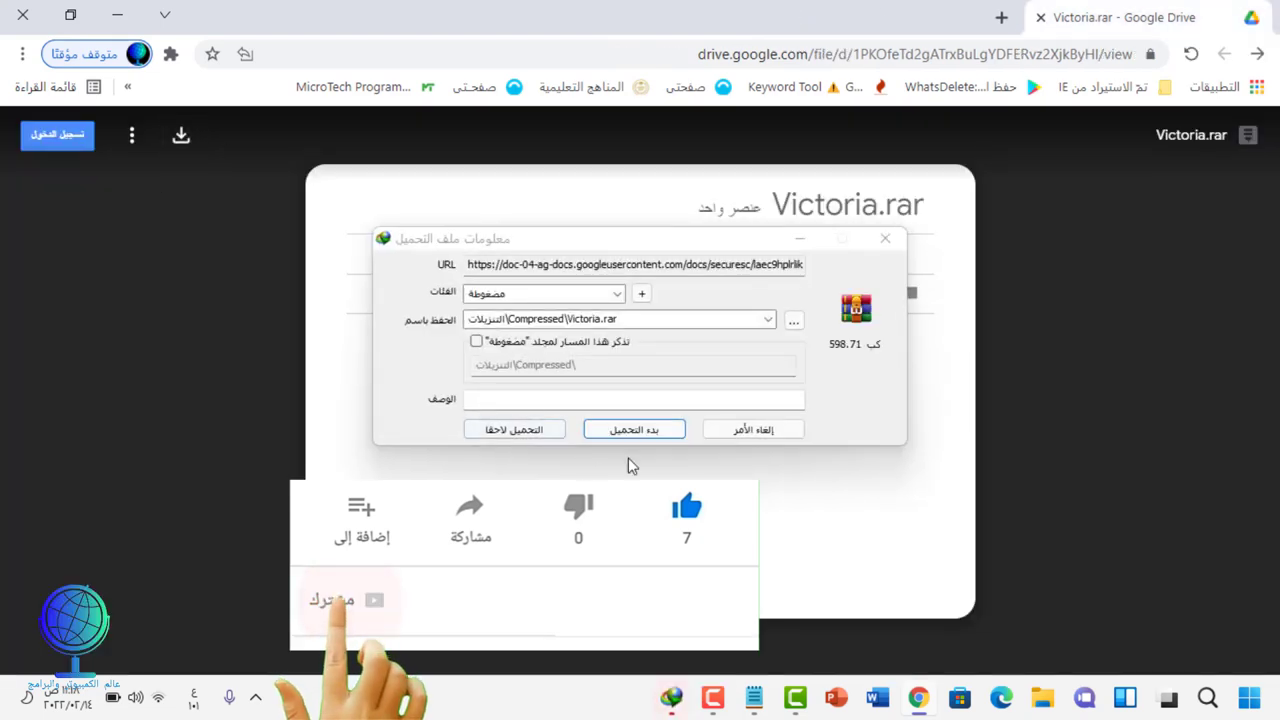
left_click(643, 429)
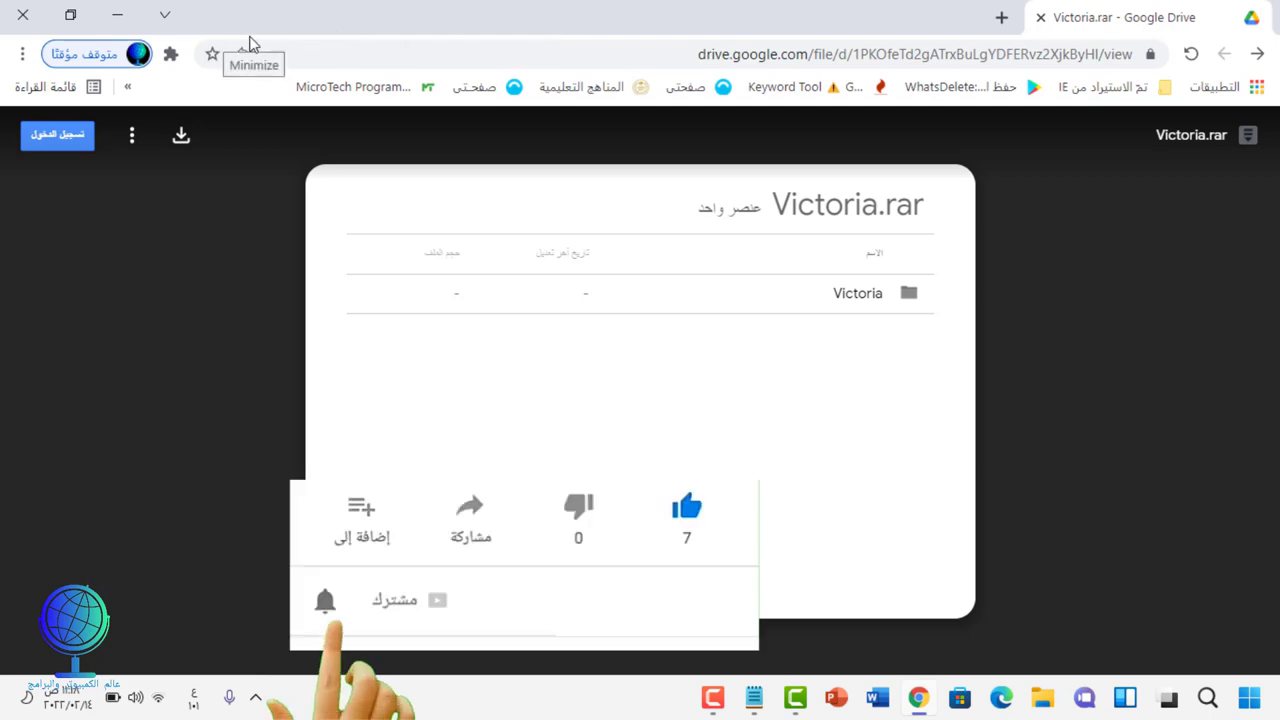
left_click(22, 15)
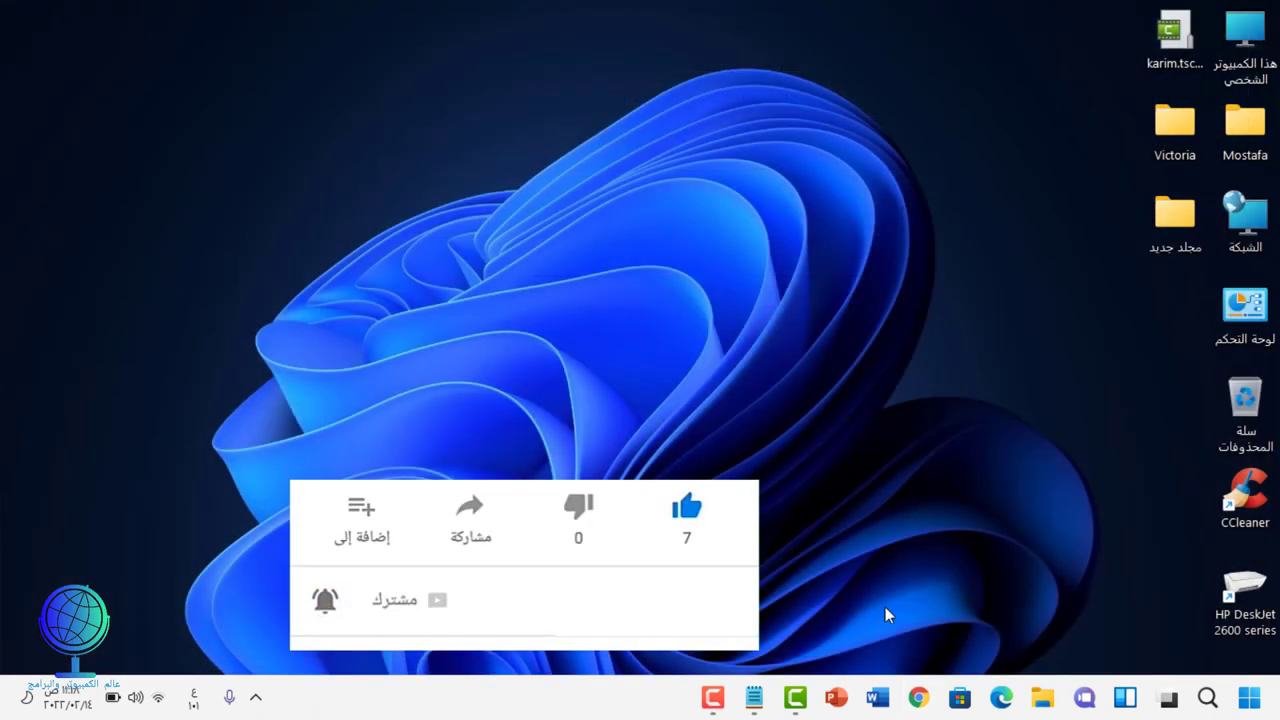
Step: Copy the Victoria archive from Downloads > Compressed
double_click(1240, 145)
left_click(788, 171)
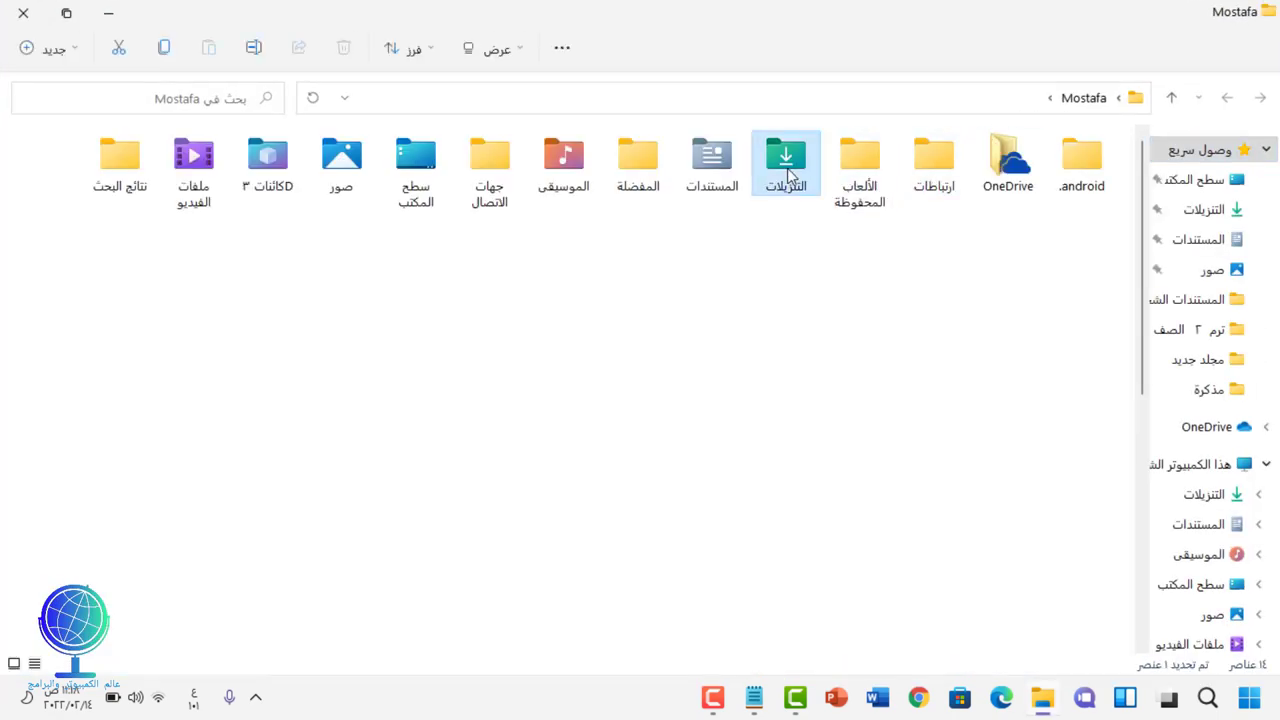
double_click(788, 171)
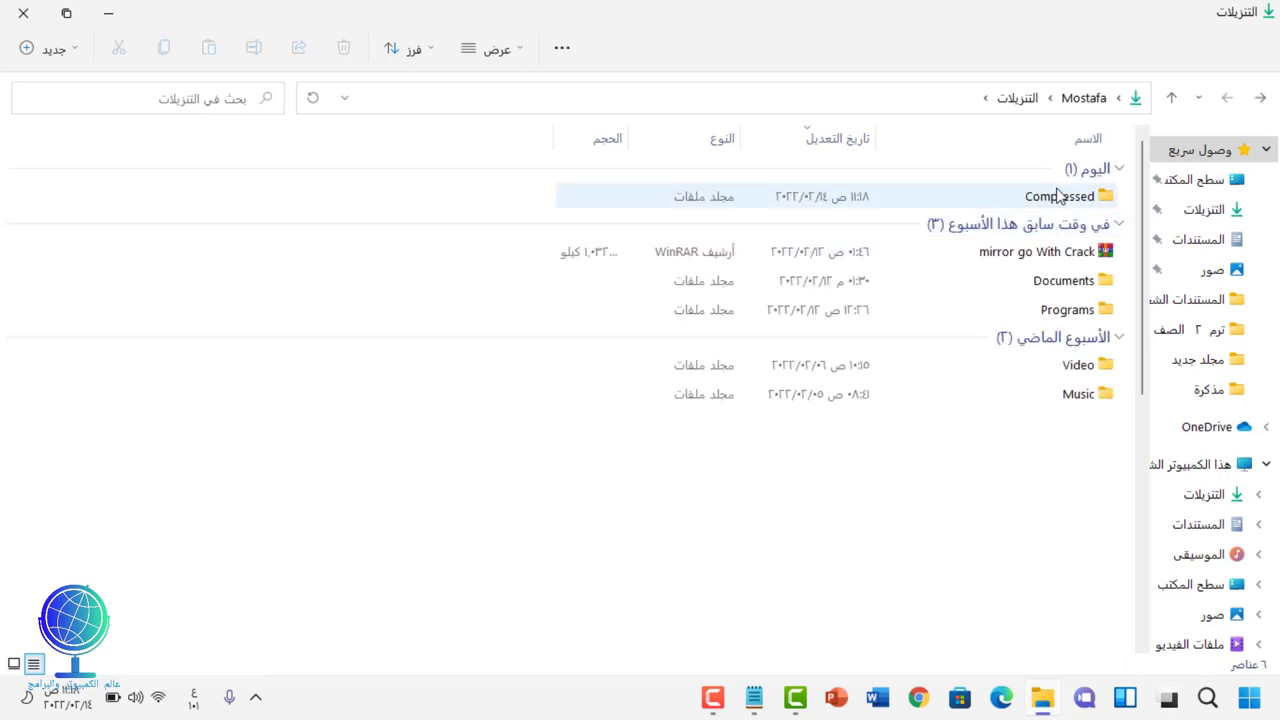
double_click(1058, 195)
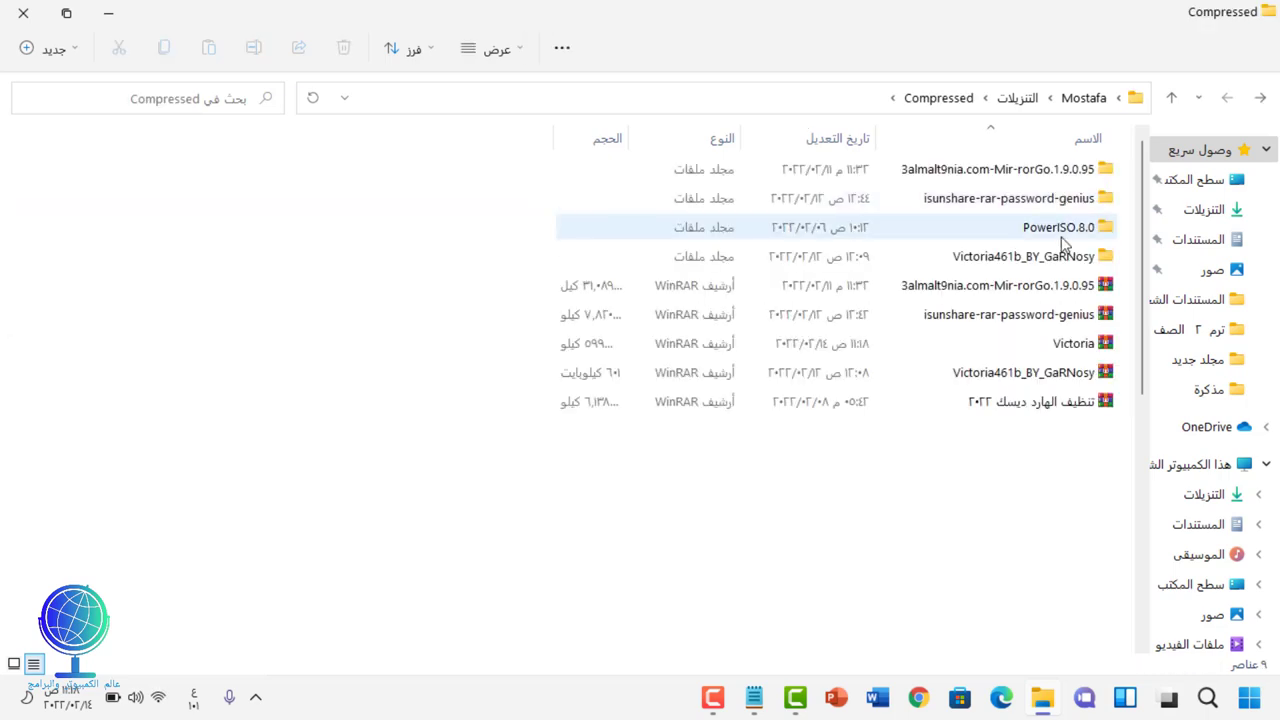
left_click(1079, 357)
right_click(1079, 357)
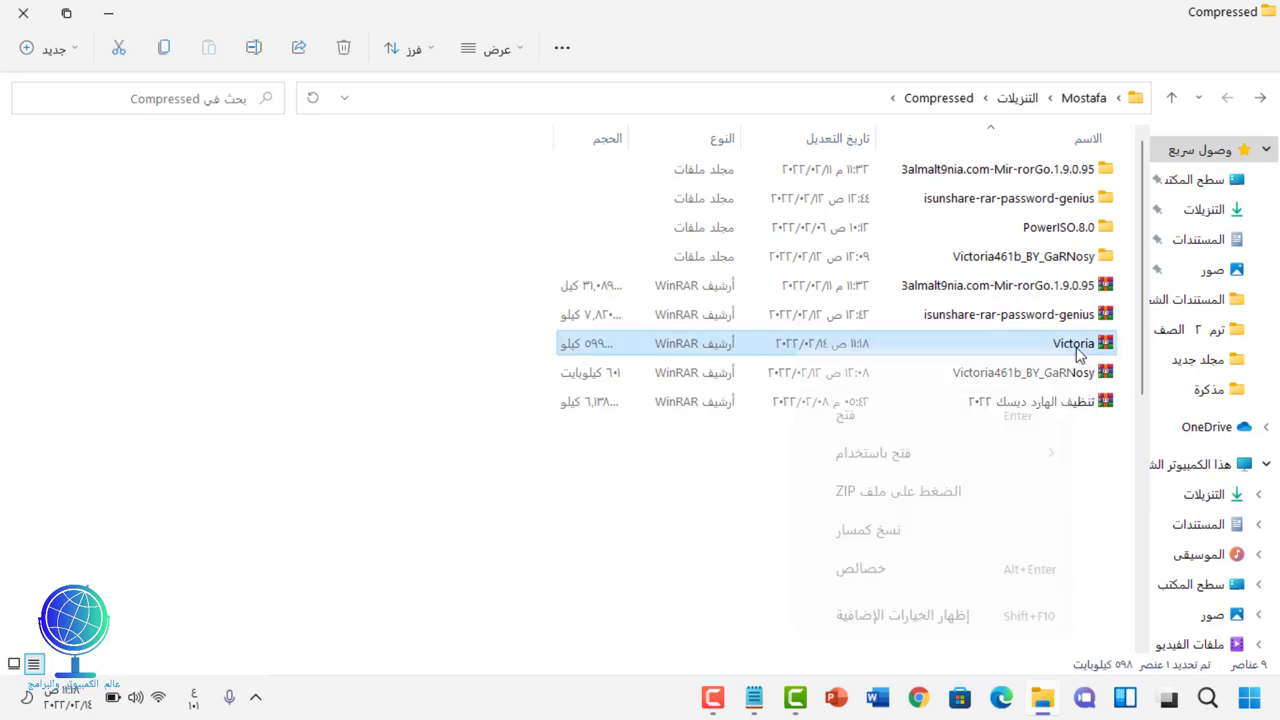
left_click(855, 372)
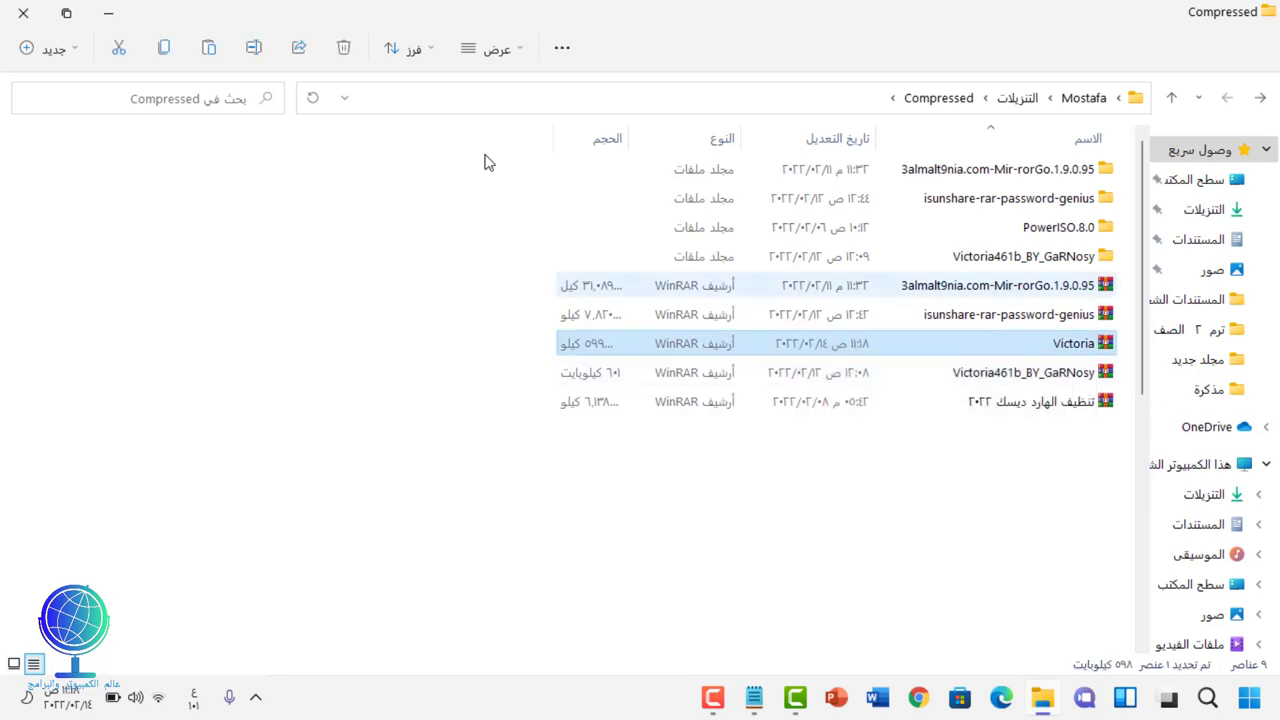
Step: Paste Victoria.rar onto the desktop and place it at the upper left
left_click(23, 13)
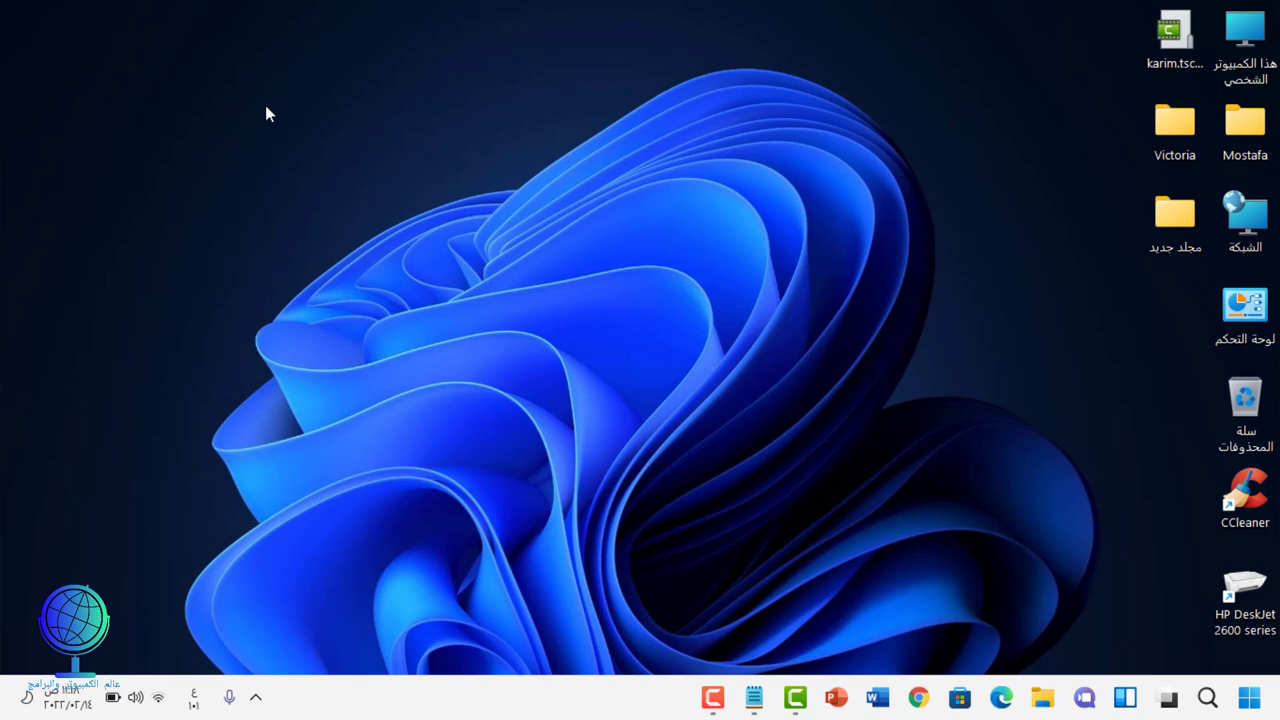
right_click(265, 105)
left_click(282, 122)
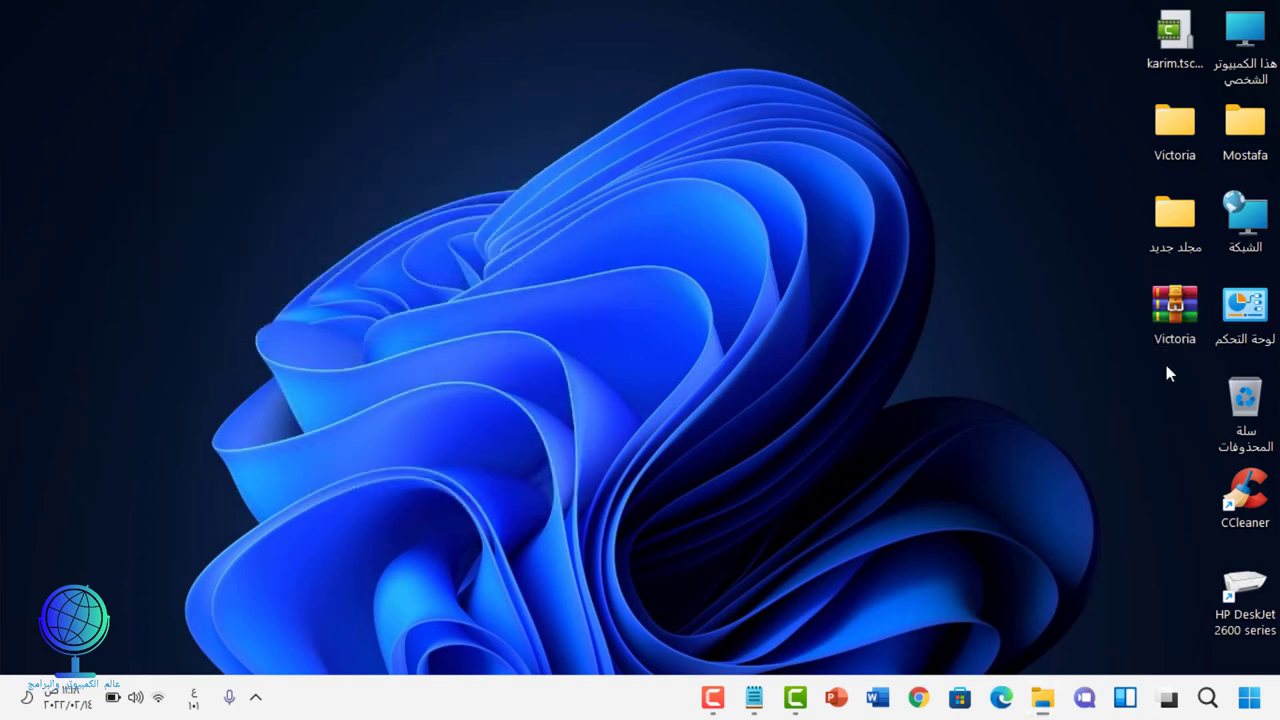
left_click_drag(1163, 322, 319, 183)
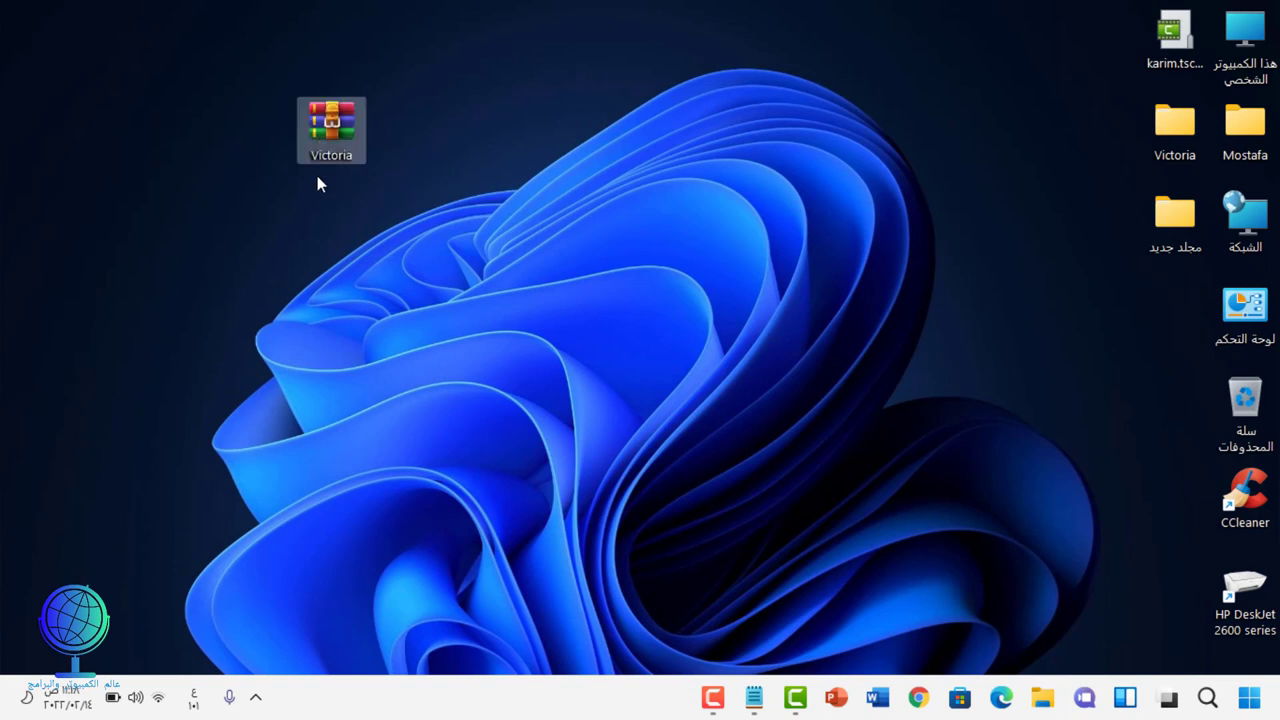
right_click(340, 117)
Step: Extract Victoria.rar to a desktop Victoria folder with the archive password, overwriting all files, then position the folder
left_click(373, 189)
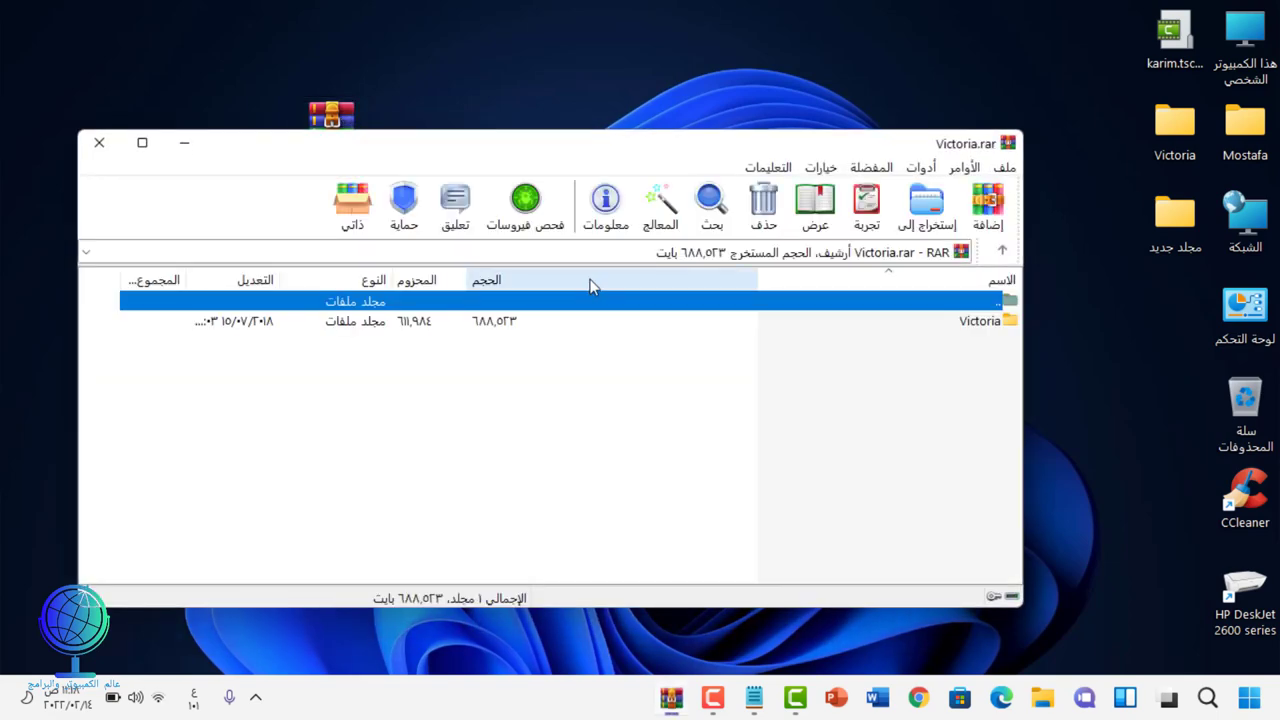
left_click(908, 228)
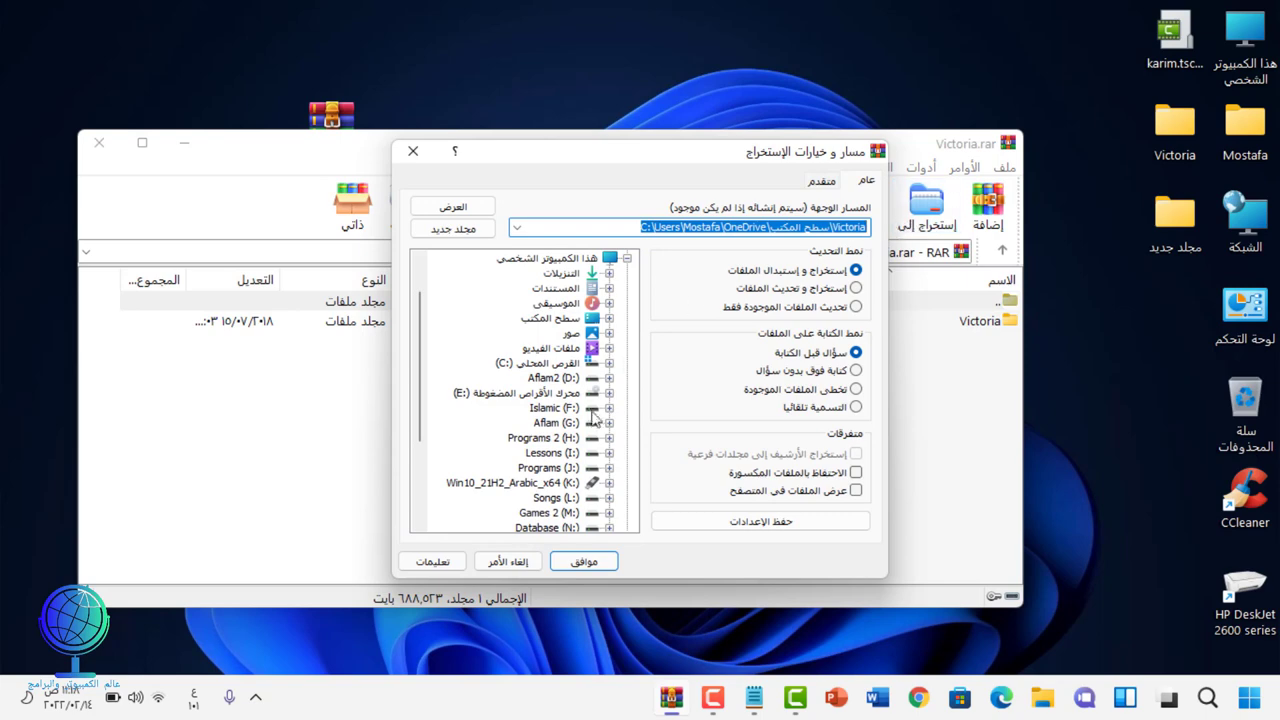
left_click(585, 558)
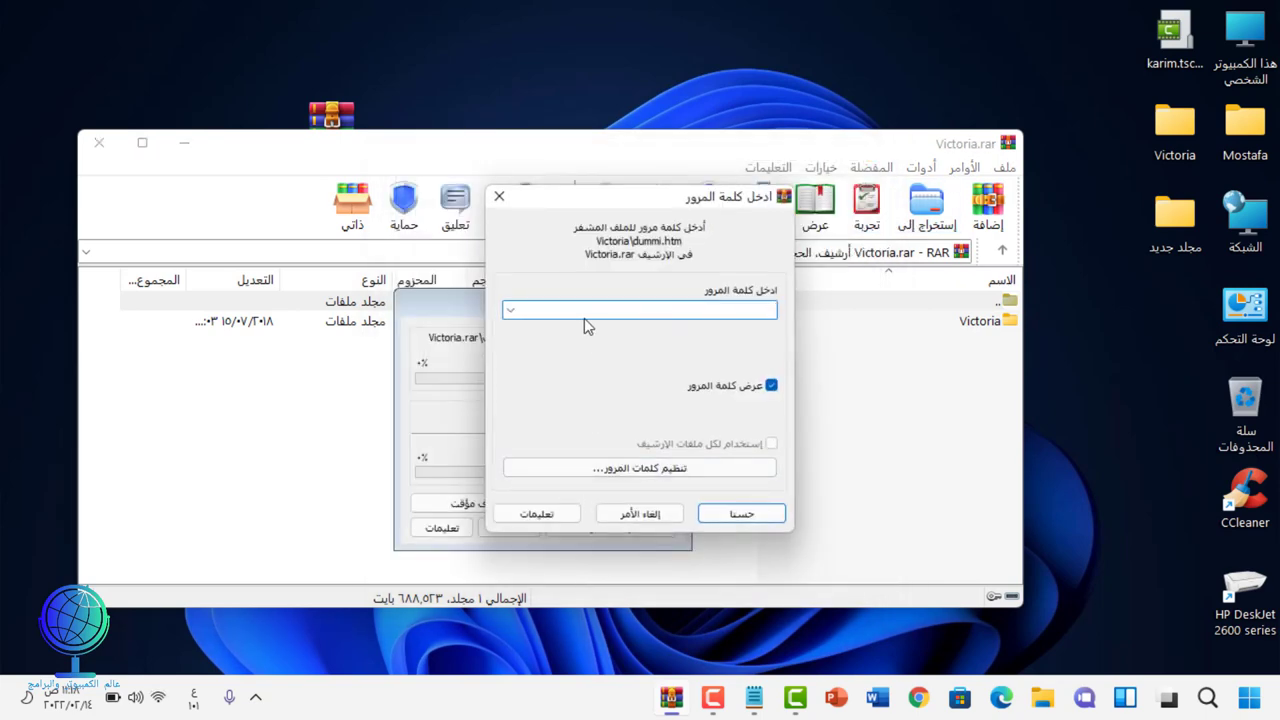
type("1234")
left_click(765, 513)
left_click(670, 466)
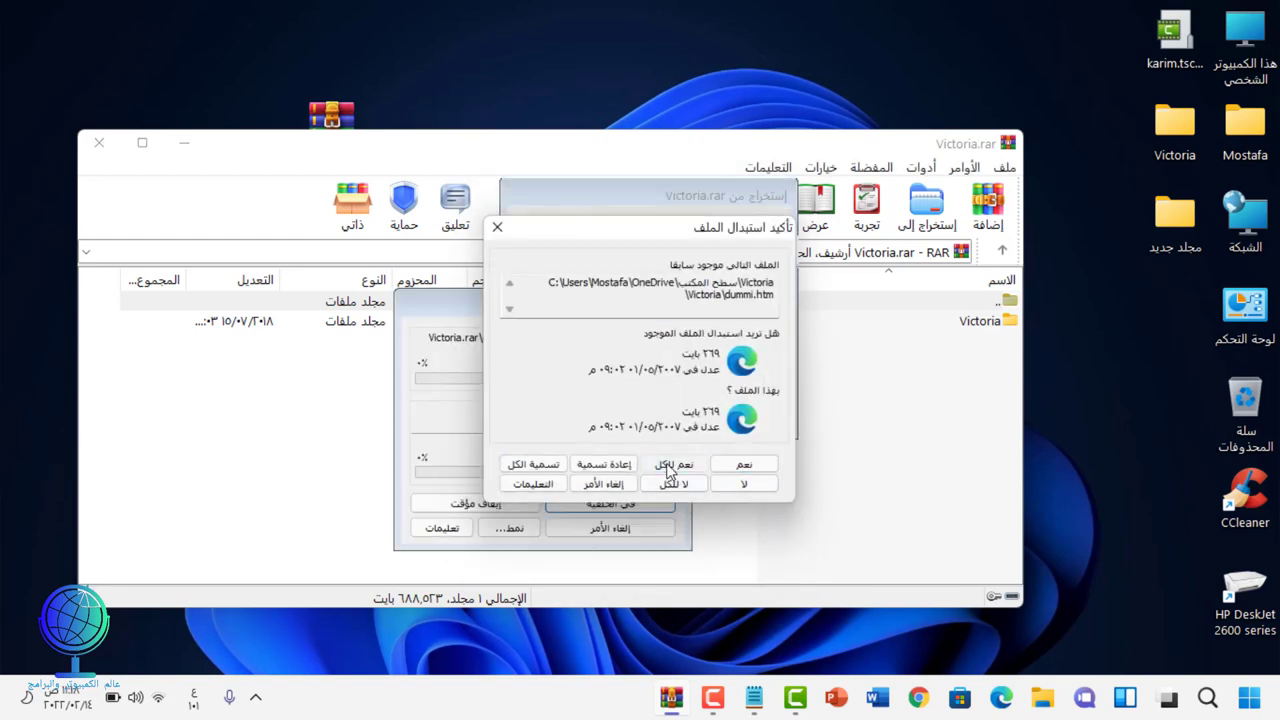
left_click(107, 148)
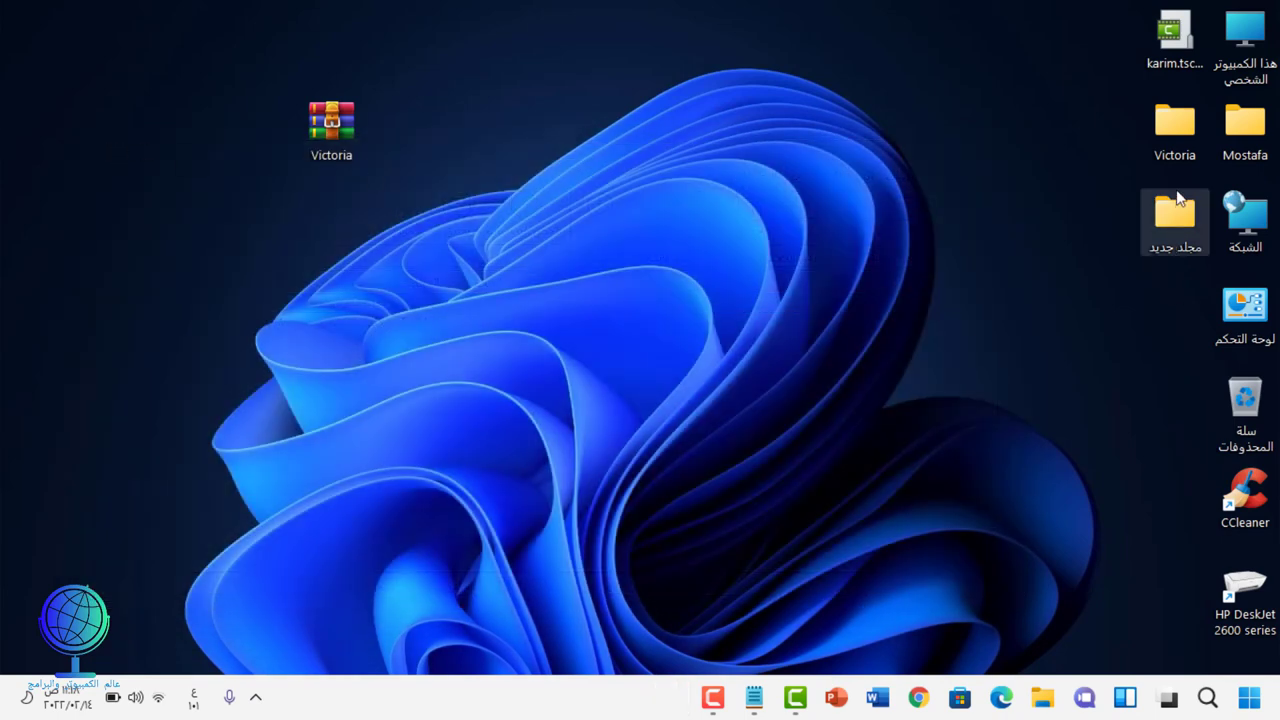
left_click_drag(1175, 124, 689, 169)
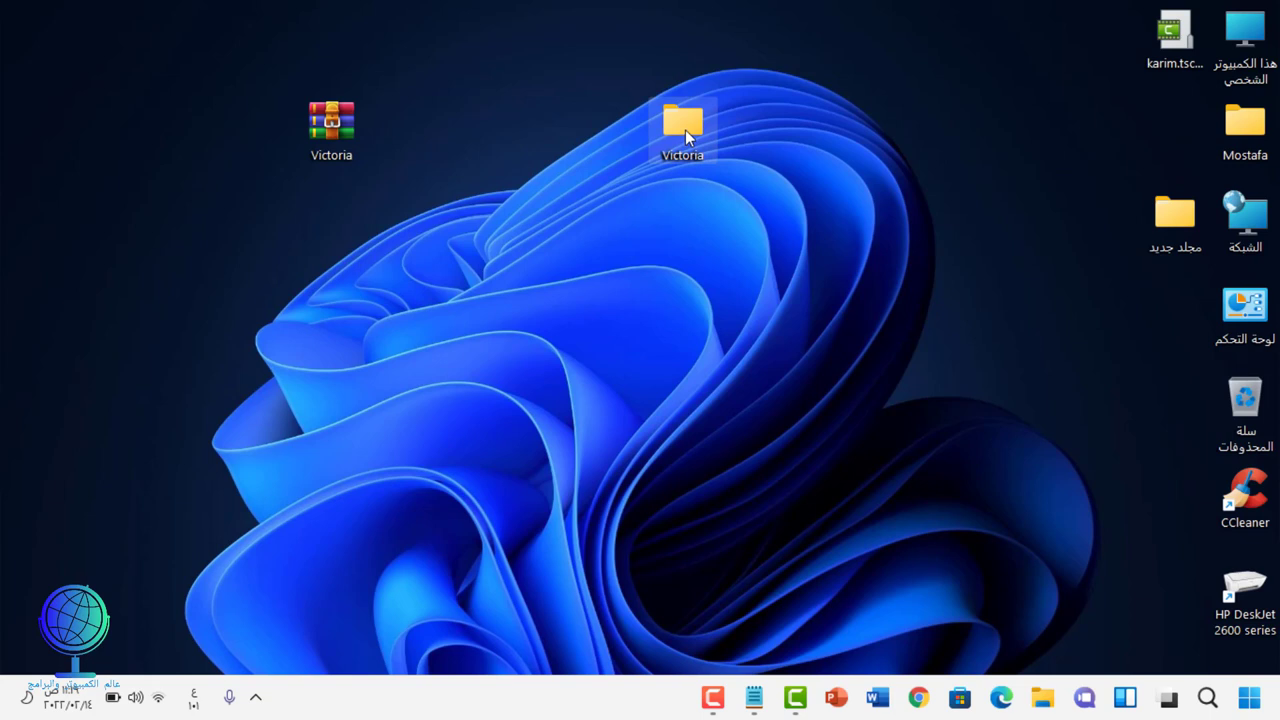
Step: Open the inner Victoria folder in Medium icons view, launch Victoria461b, and close Explorer
double_click(685, 129)
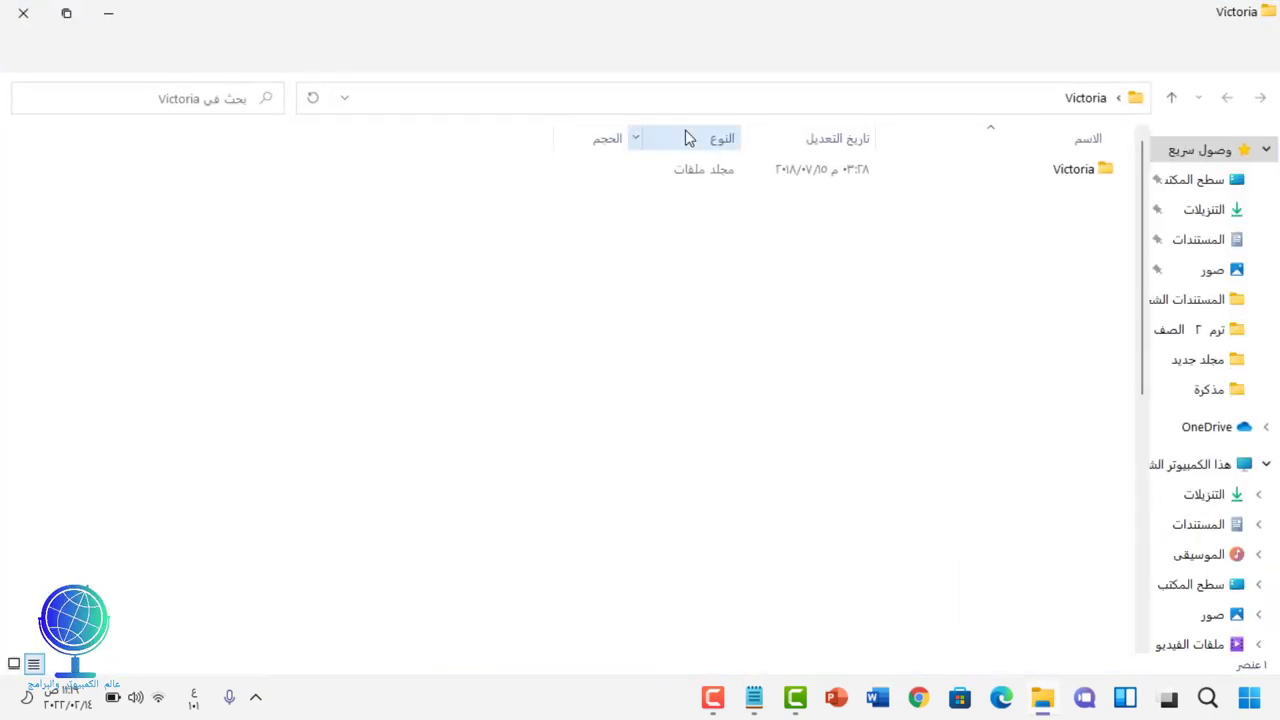
left_click(1083, 181)
double_click(1083, 181)
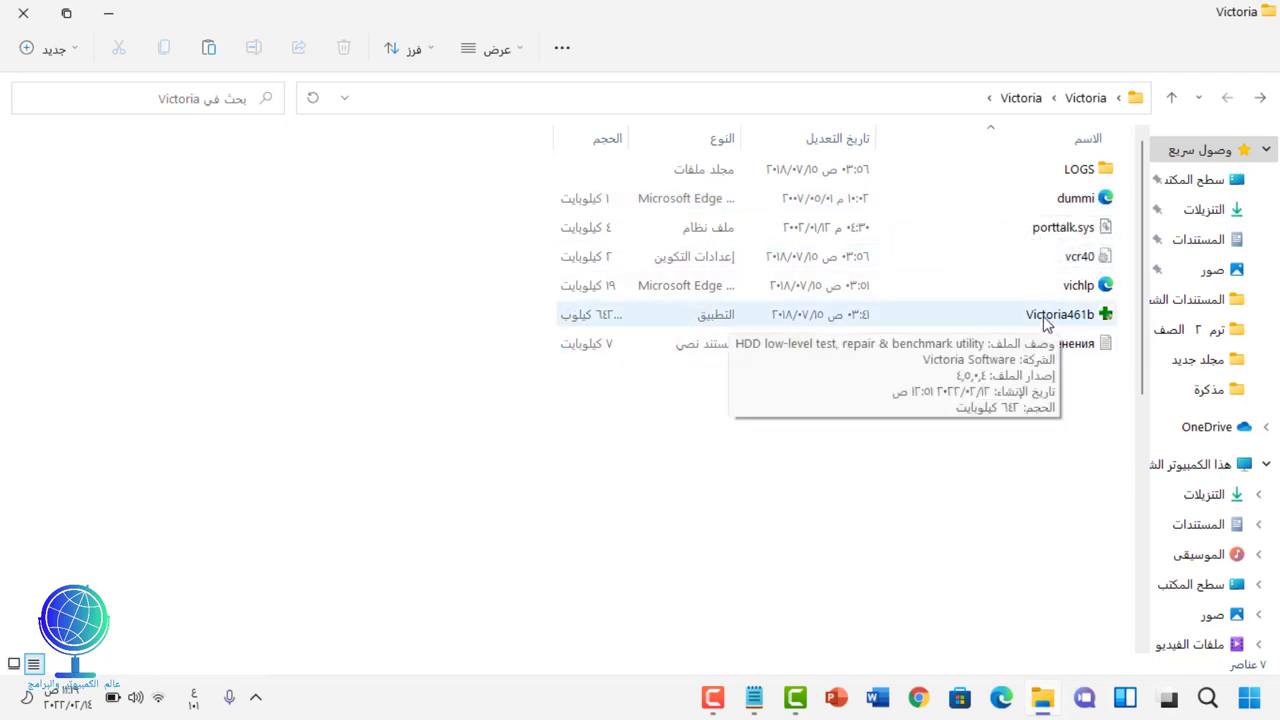
left_click(518, 42)
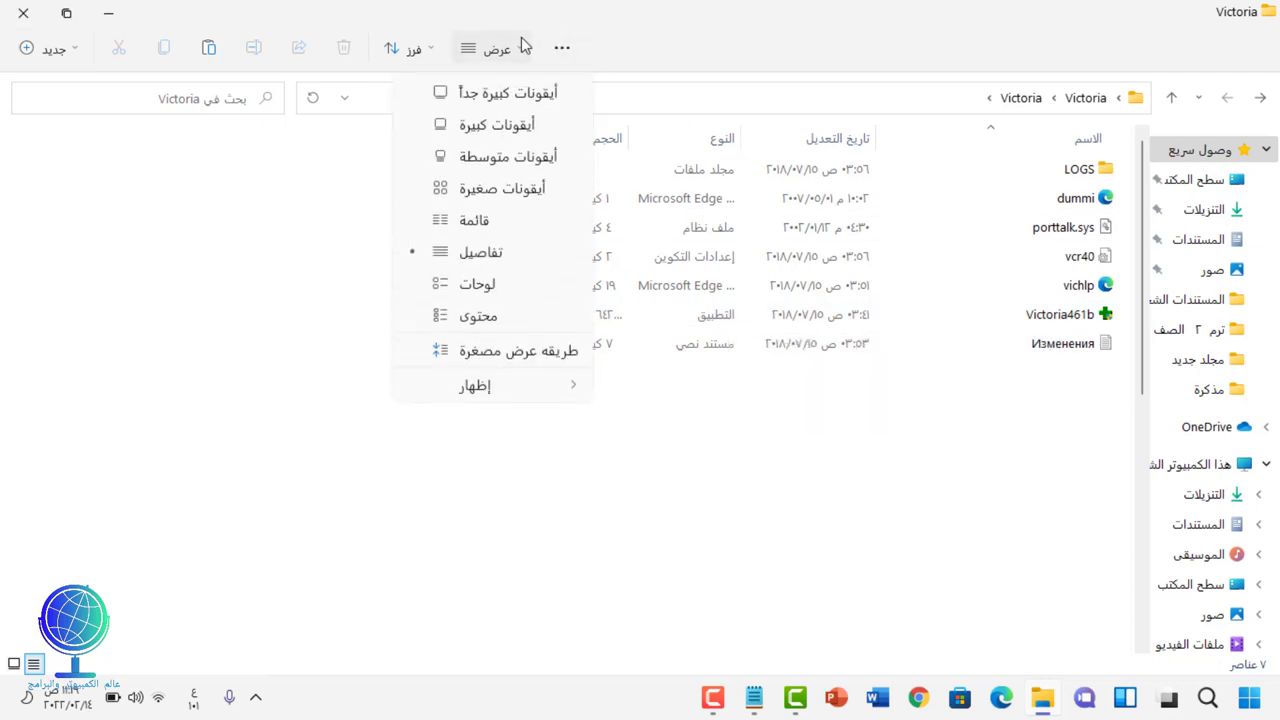
left_click(527, 158)
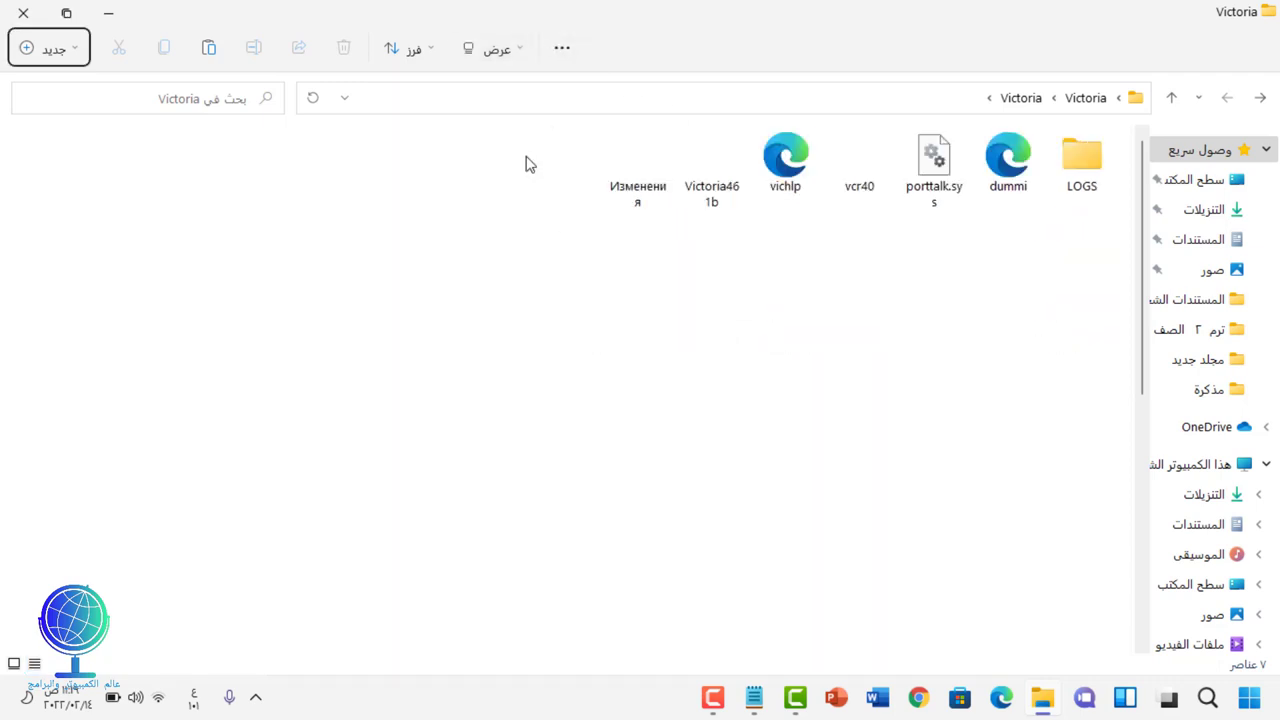
left_click(723, 163)
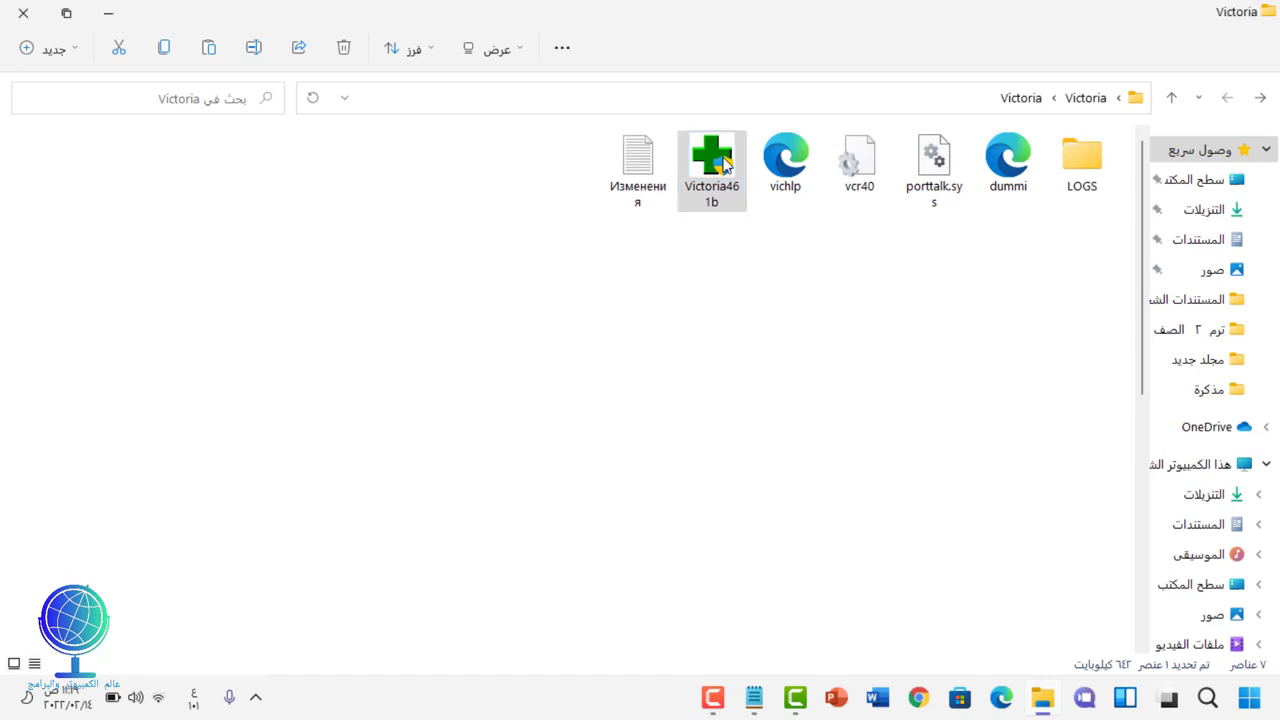
left_click(20, 12)
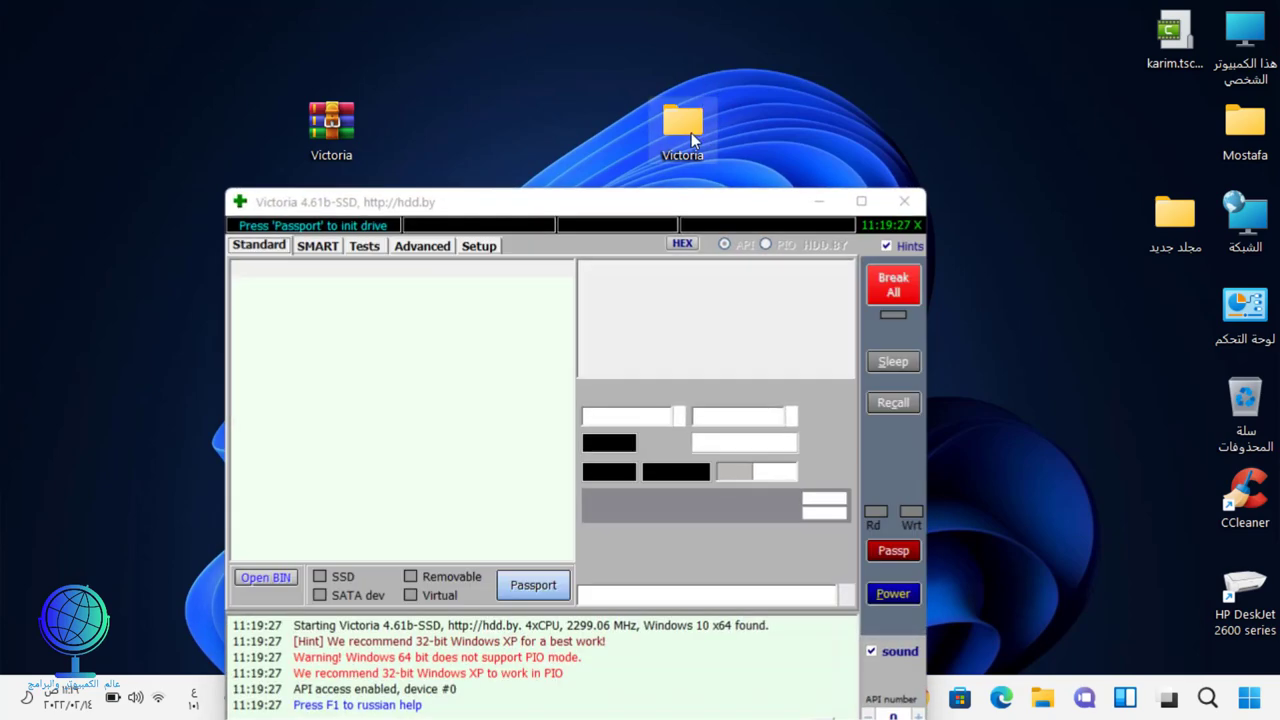
Step: Move the Victoria folder beside Mostafa and raise the Victoria 4.61b window
left_click_drag(682, 125, 1163, 125)
left_click_drag(737, 209, 767, 87)
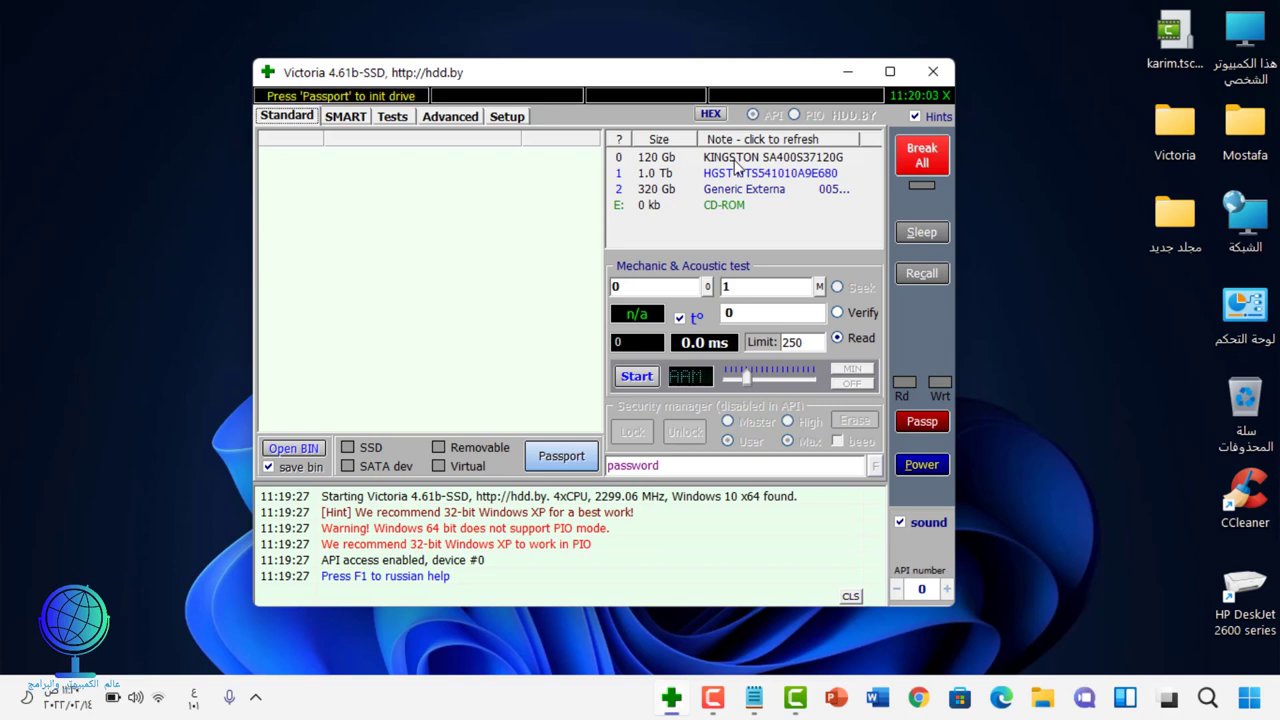
Step: View the passports of the KINGSTON, HGST 1.0 Tb and 320 Gb TOSHIBA drives in turn
left_click(735, 158)
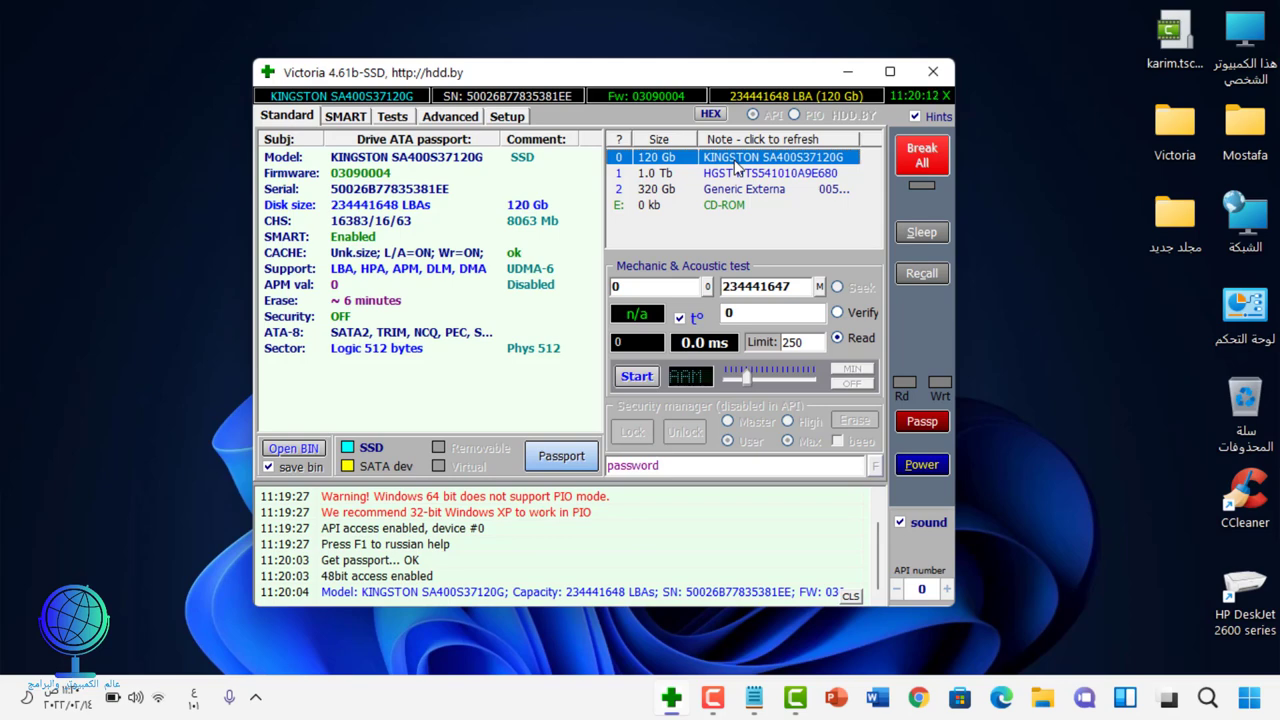
left_click(745, 175)
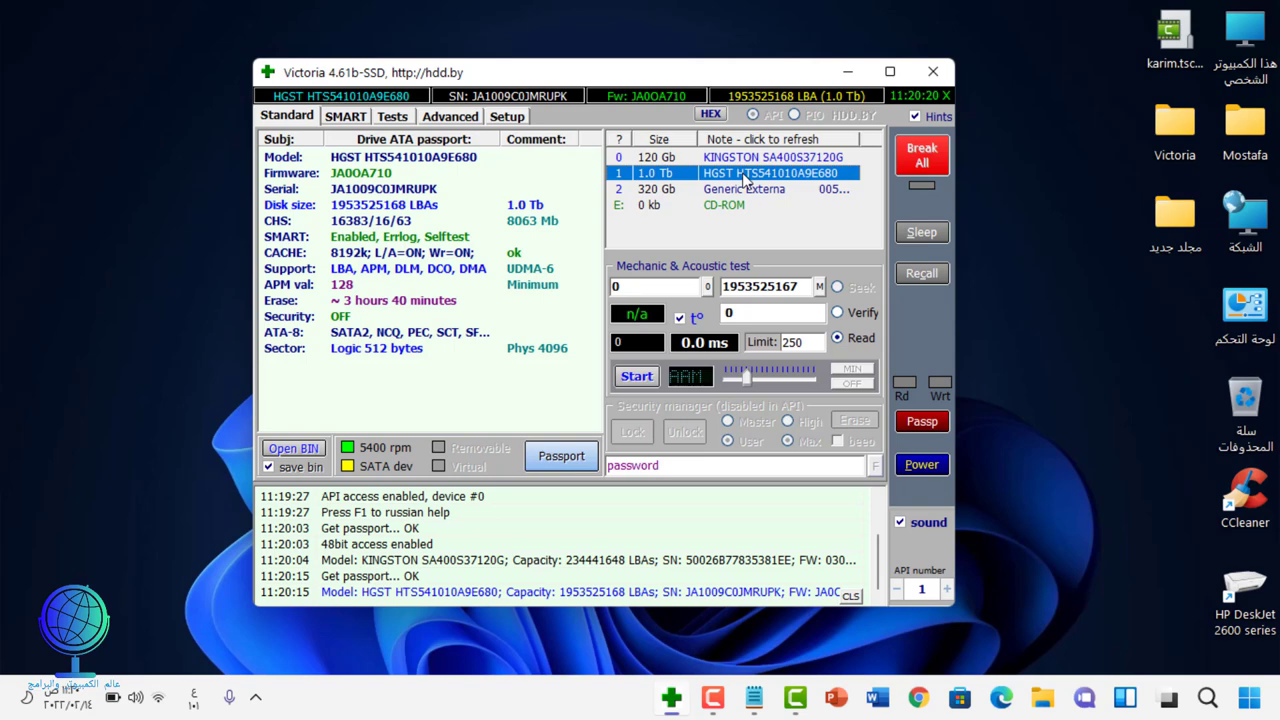
left_click(745, 190)
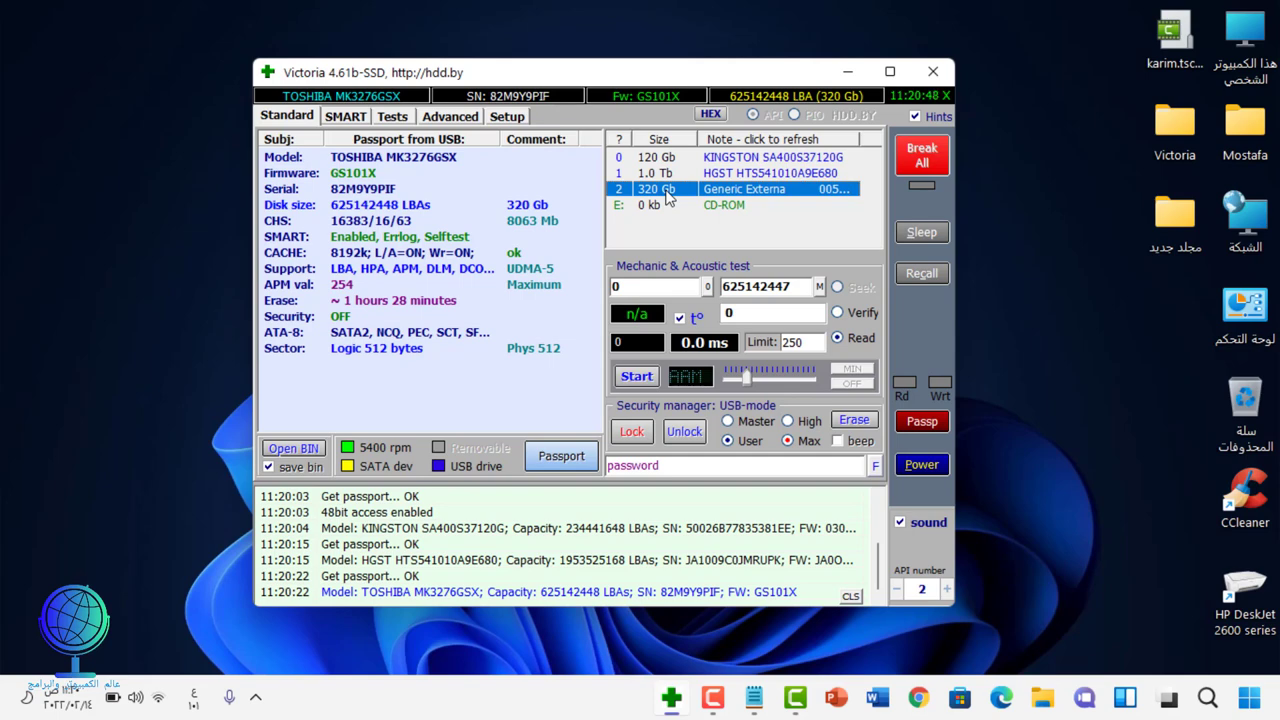
Step: Switch through KINGSTON and HGST back to the 320 Gb TOSHIBA drive, whose SMART reads BAD
left_click(740, 158)
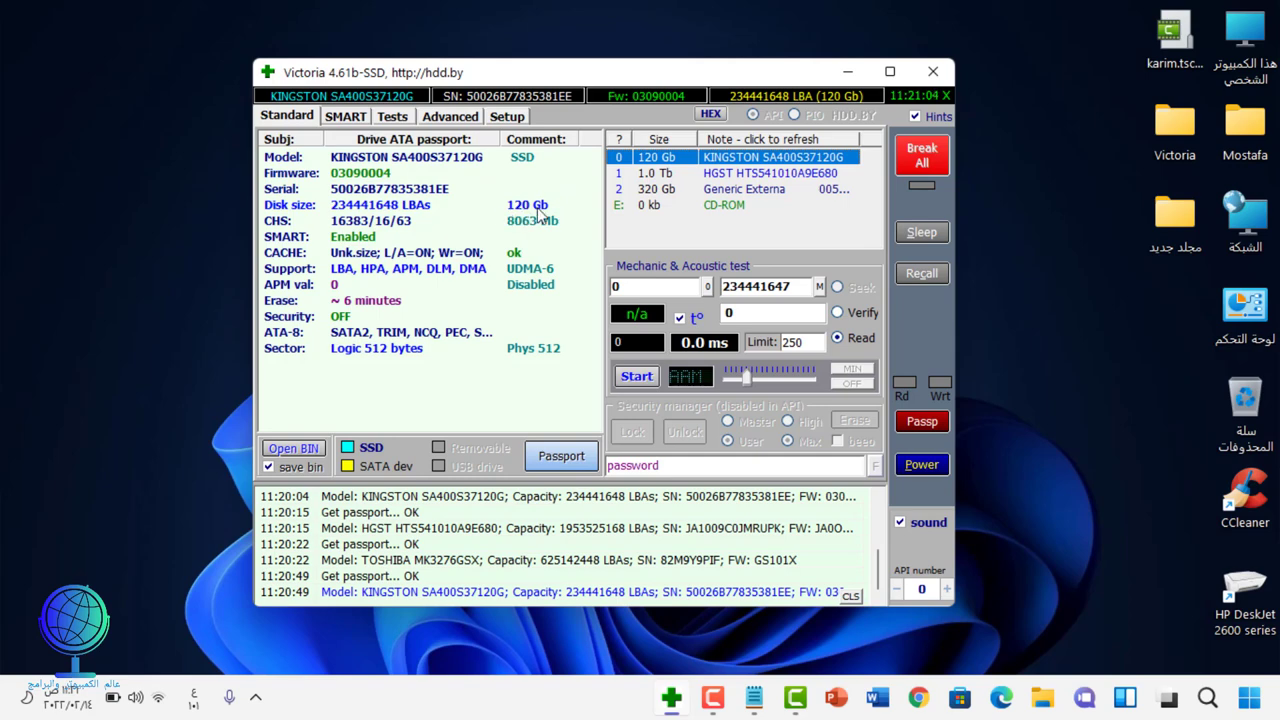
left_click(733, 178)
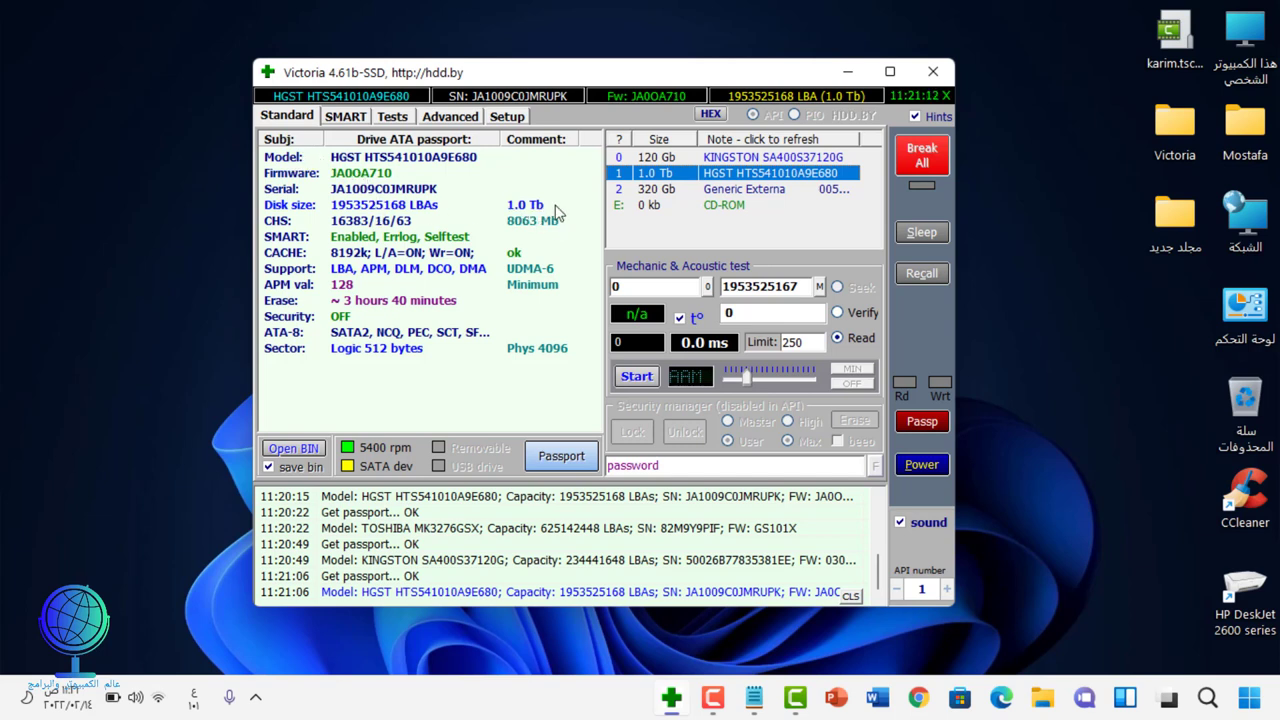
left_click(755, 190)
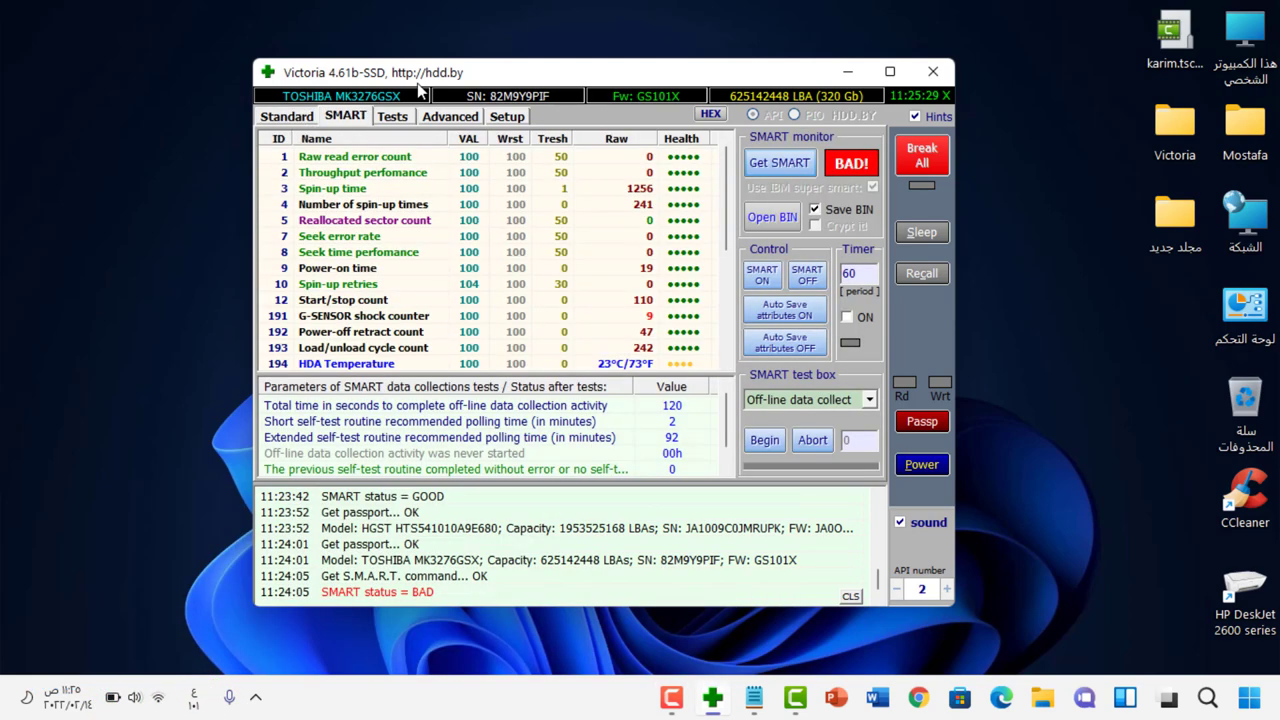
Step: Select the KINGSTON SSD and read its SMART, showing GOOD with 994 power-on hours
left_click(343, 117)
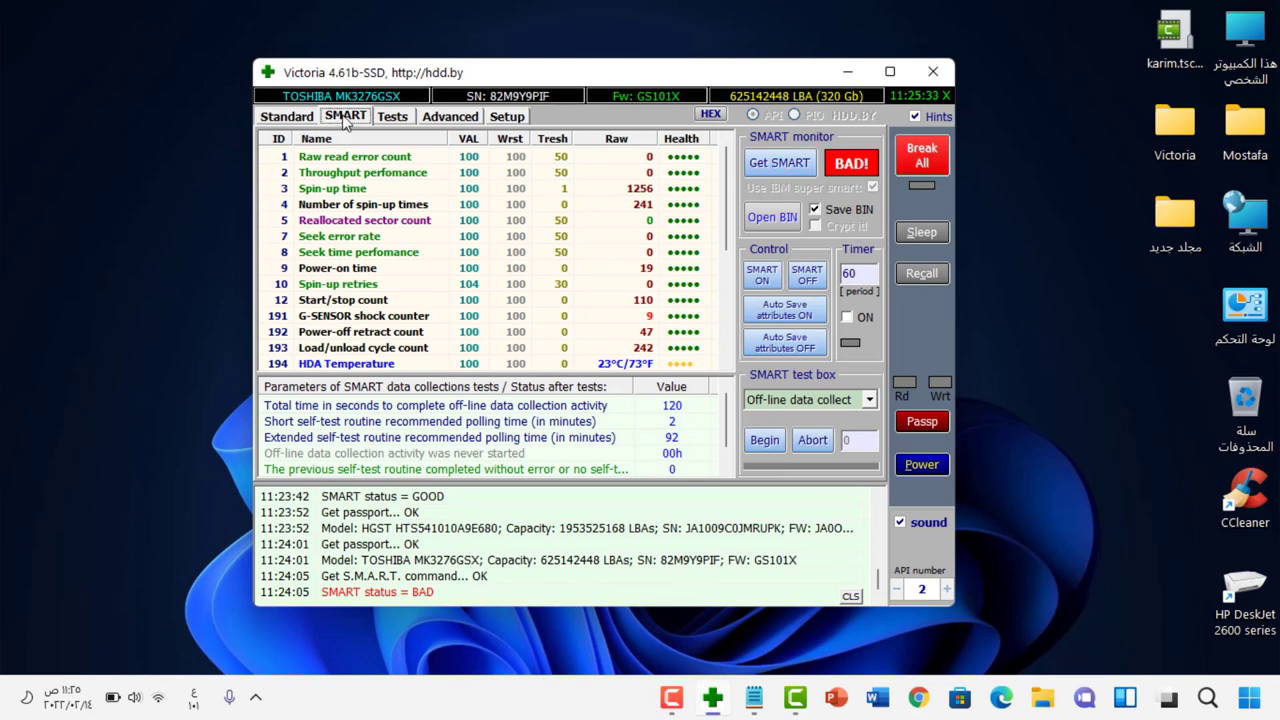
left_click(289, 118)
left_click(758, 160)
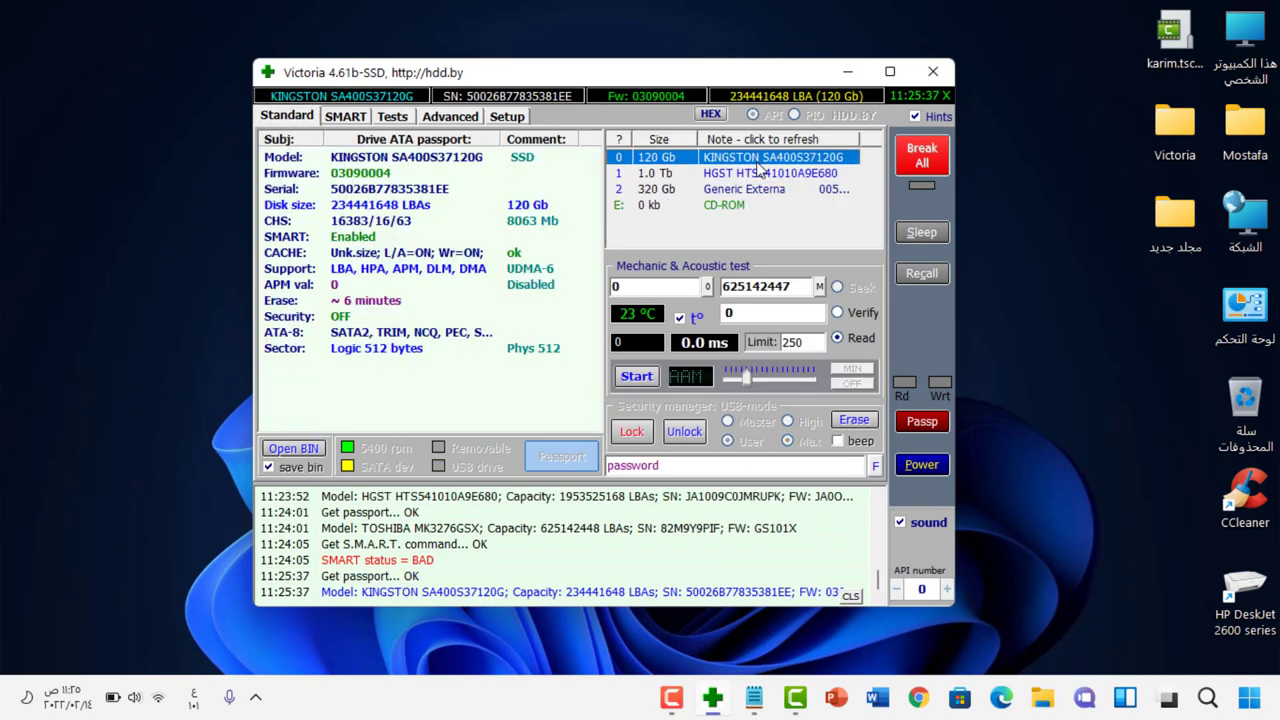
left_click(345, 117)
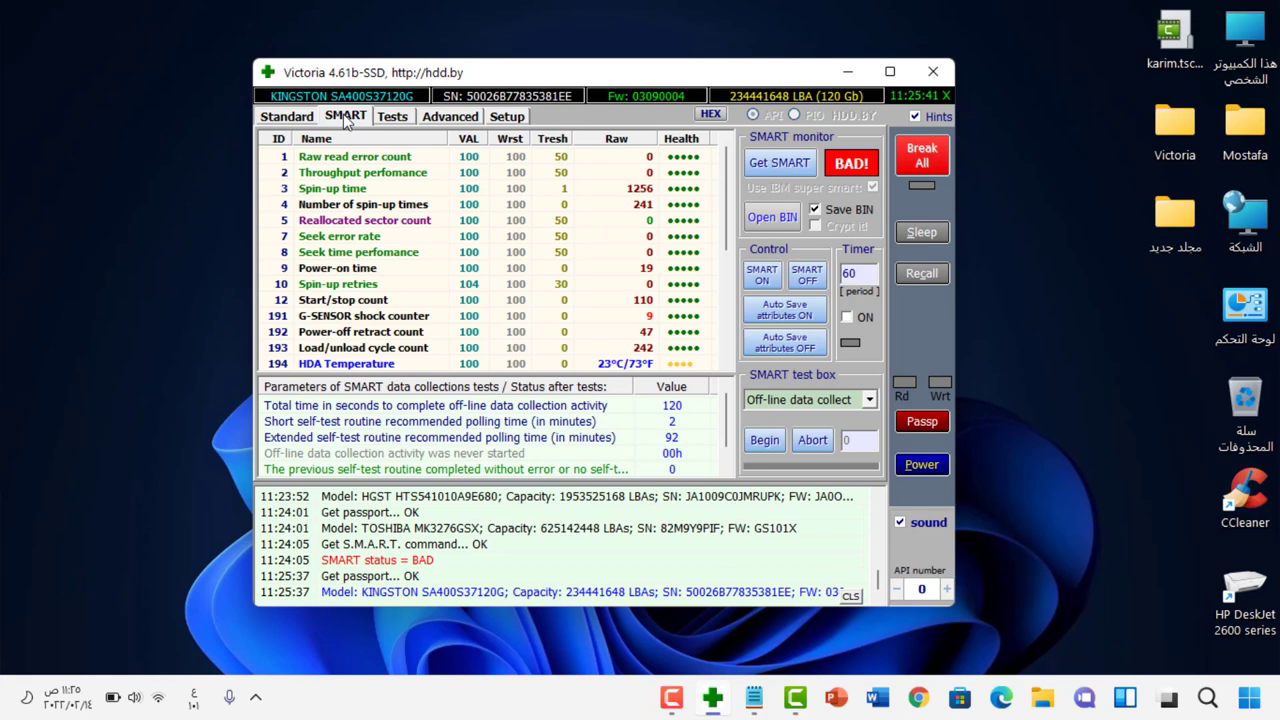
left_click(789, 168)
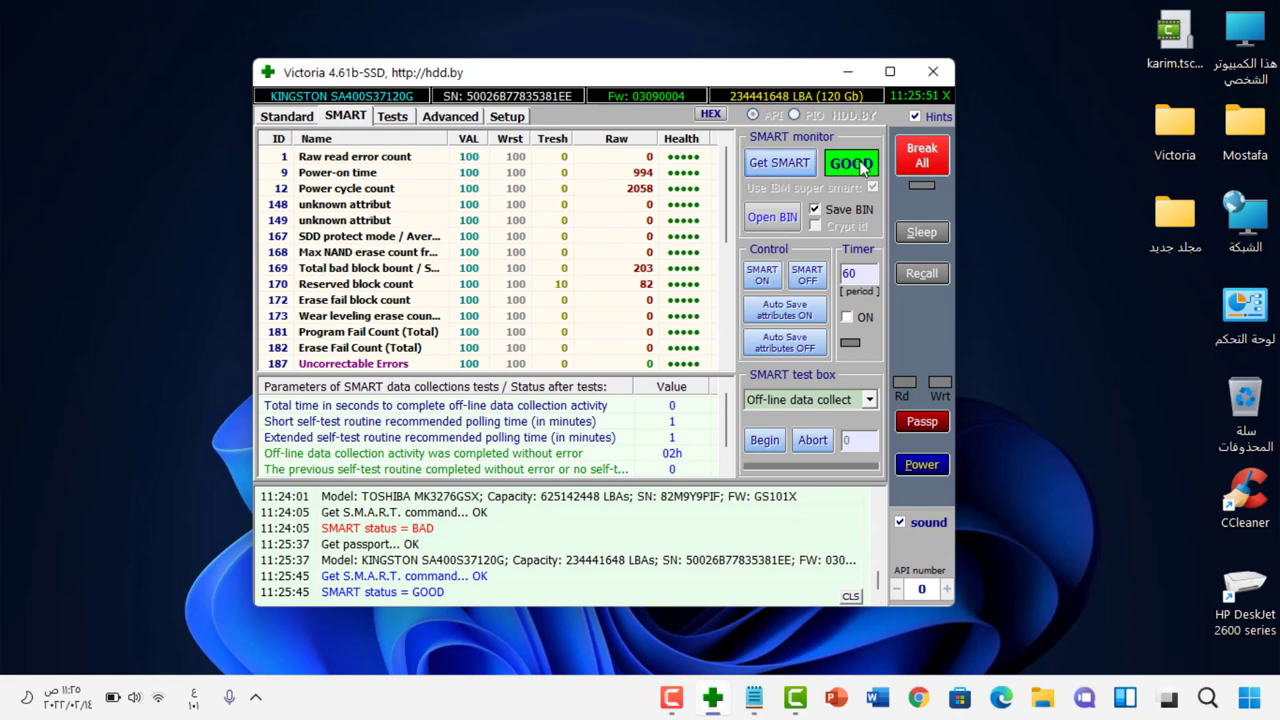
Step: Select the HGST 1.0 Tb drive and read its SMART, showing GOOD with 3128 power-on hours
left_click(297, 119)
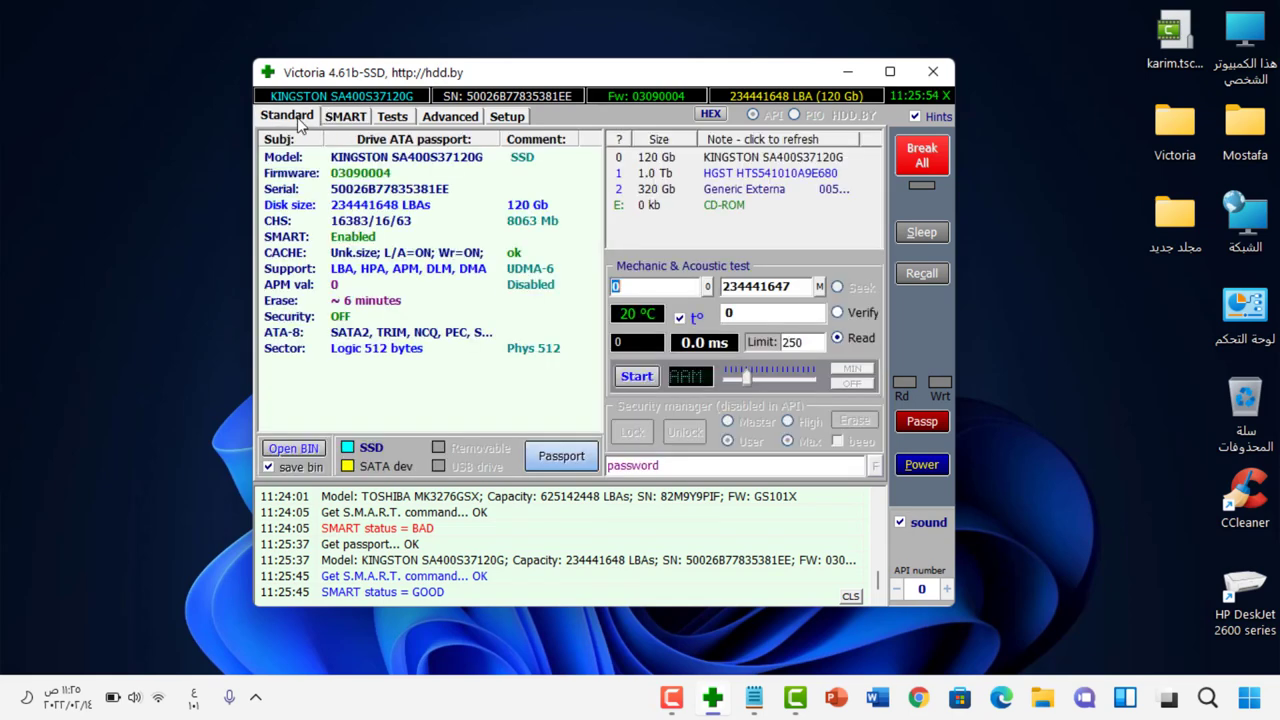
left_click(762, 176)
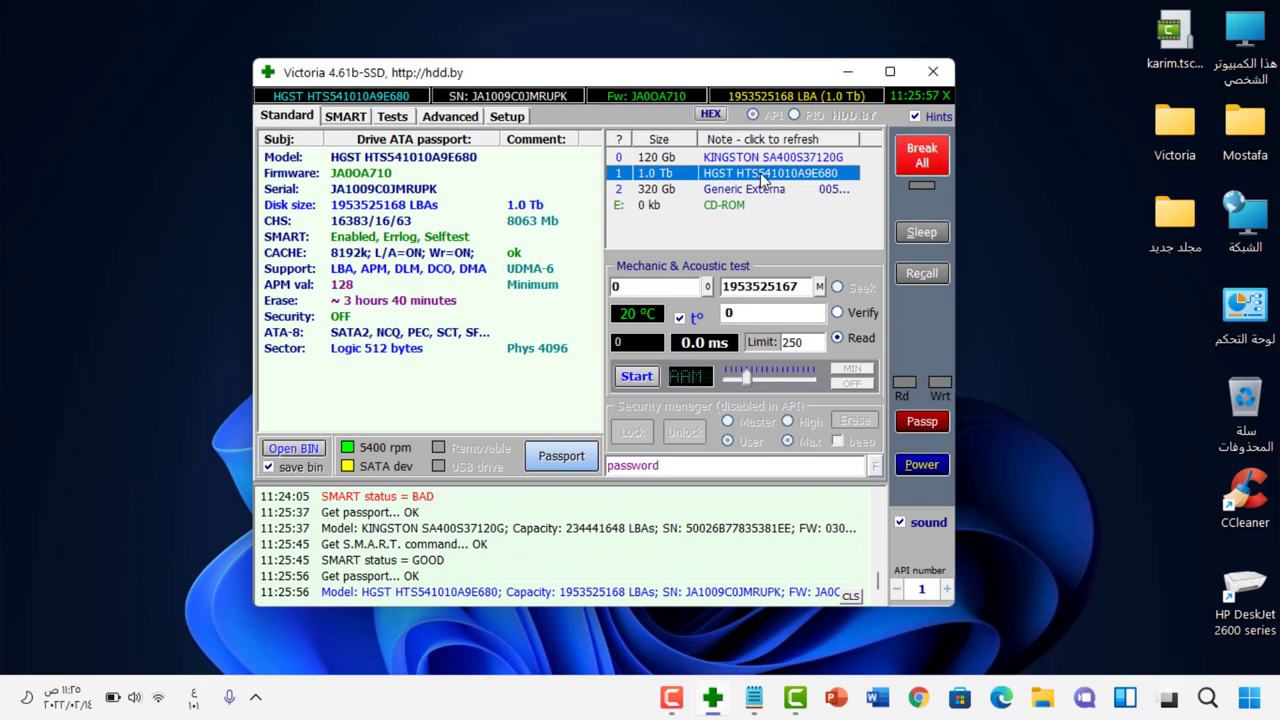
left_click(352, 118)
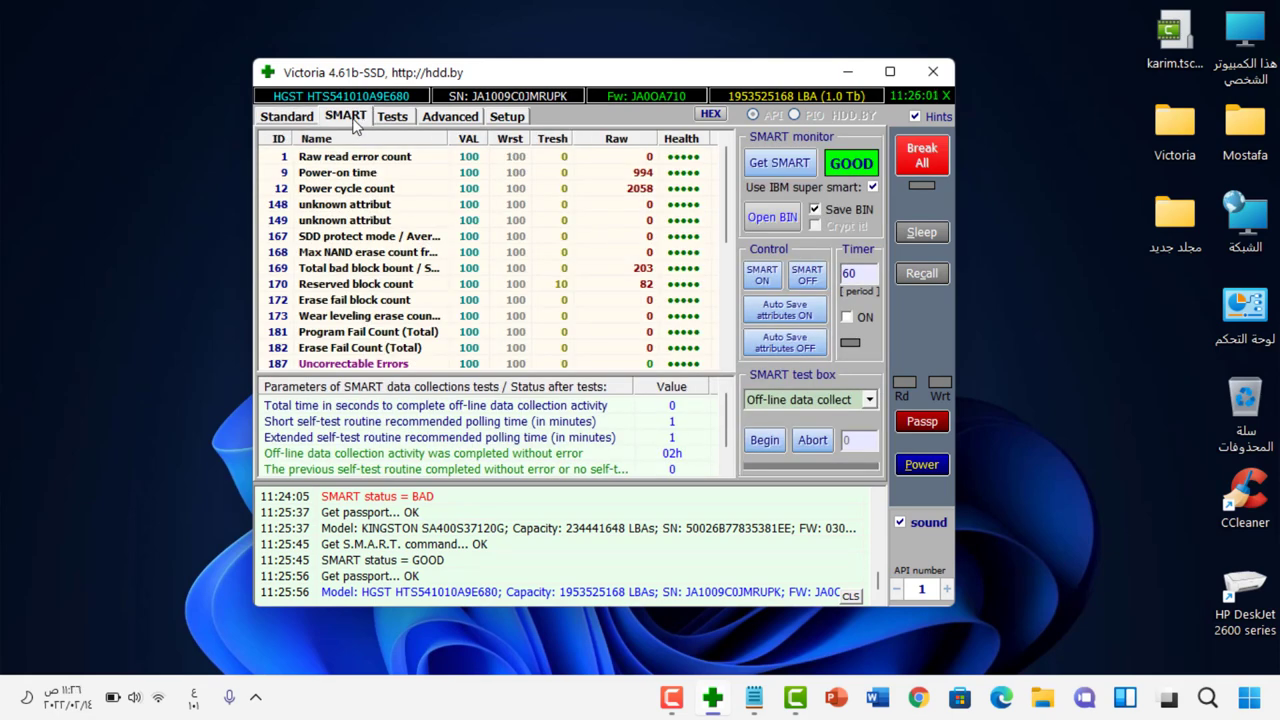
left_click(779, 163)
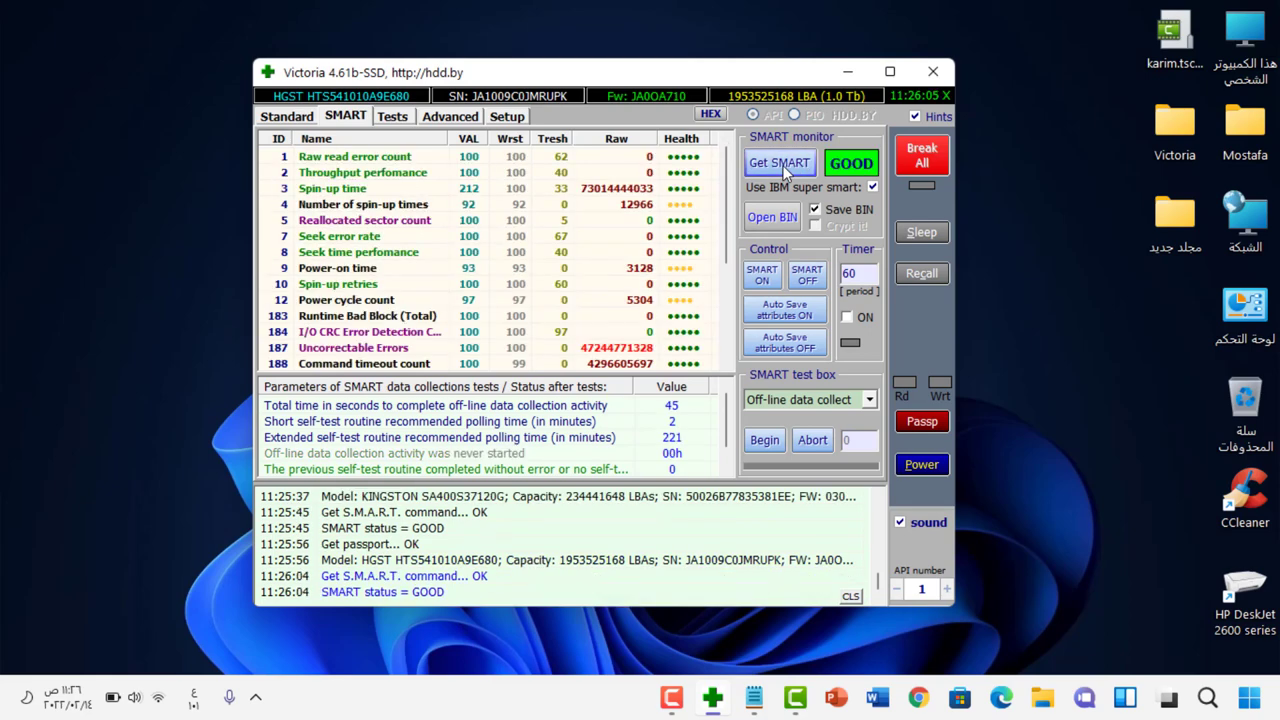
Step: Select drive 2 (Generic External 320 Gb TOSHIBA) and re-read its SMART, which reports BAD
left_click(292, 120)
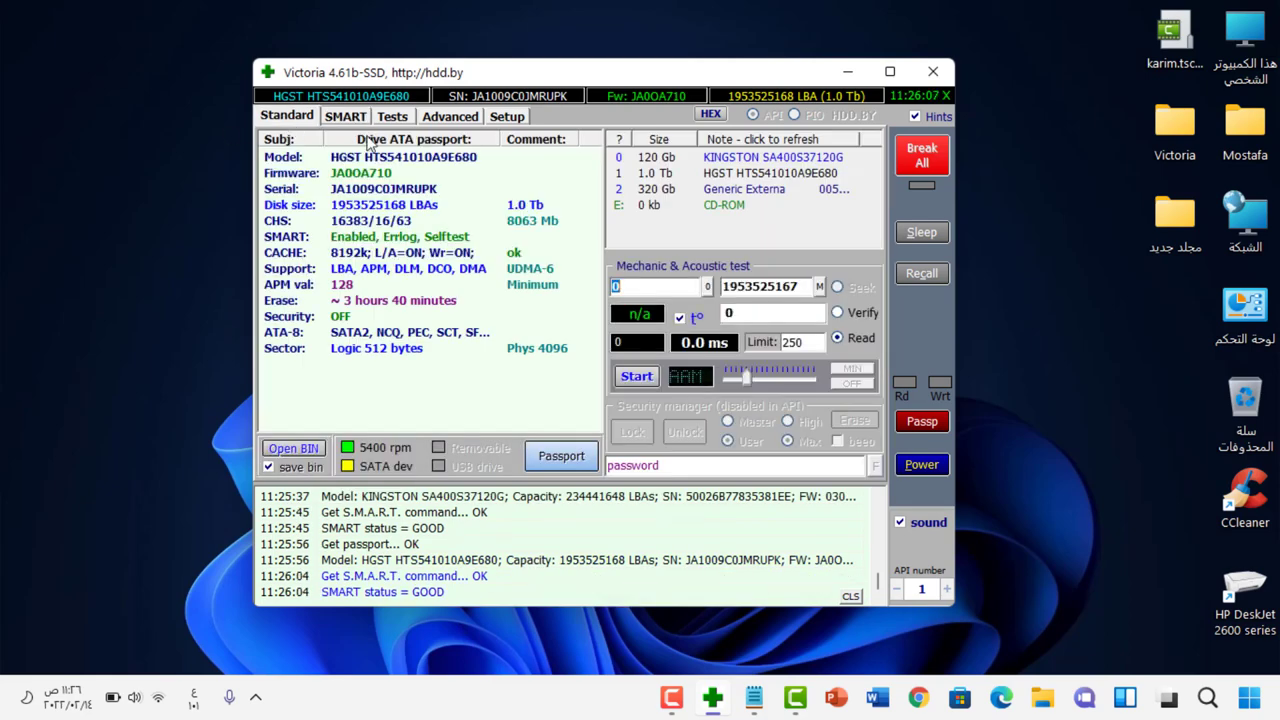
left_click(735, 192)
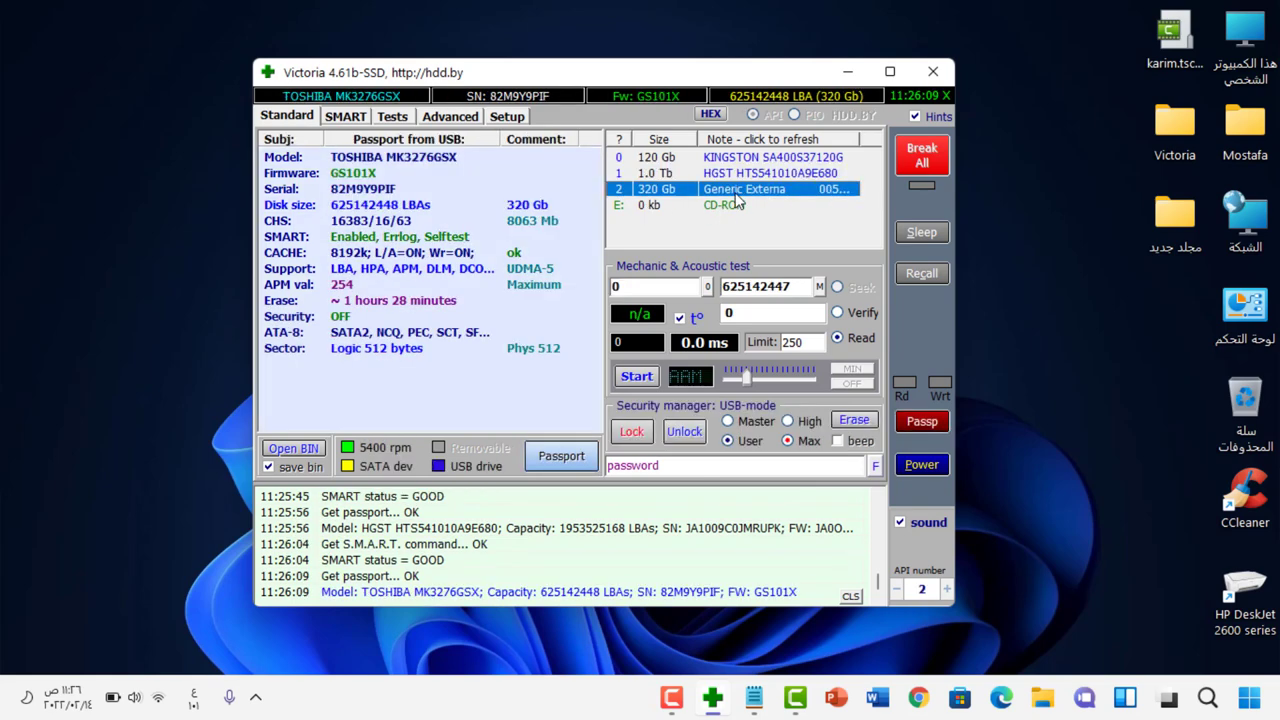
left_click(348, 118)
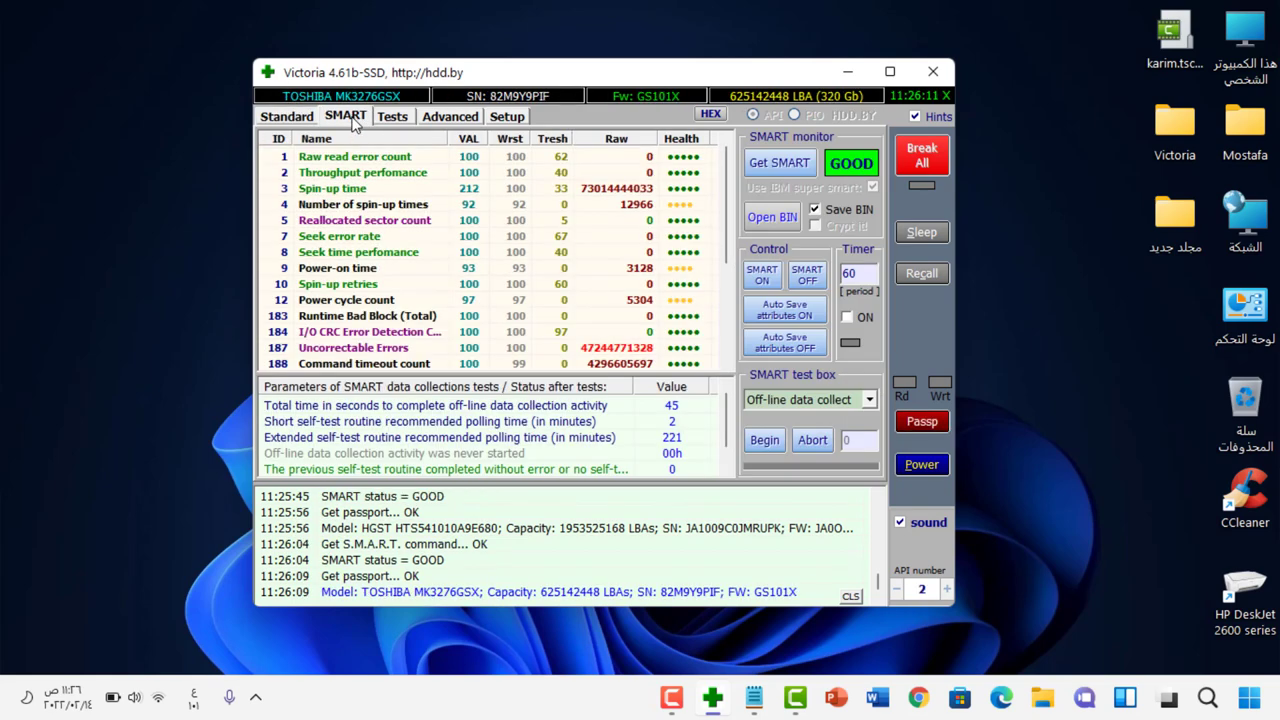
left_click(779, 167)
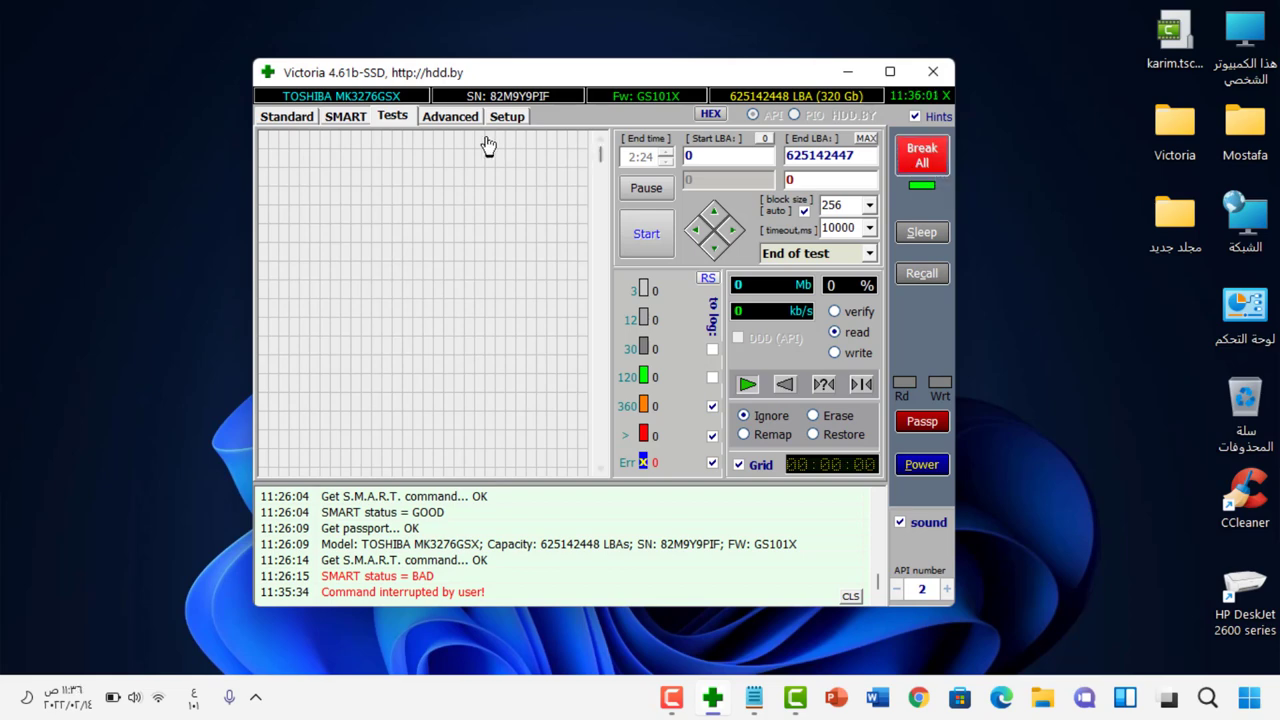
left_click(346, 117)
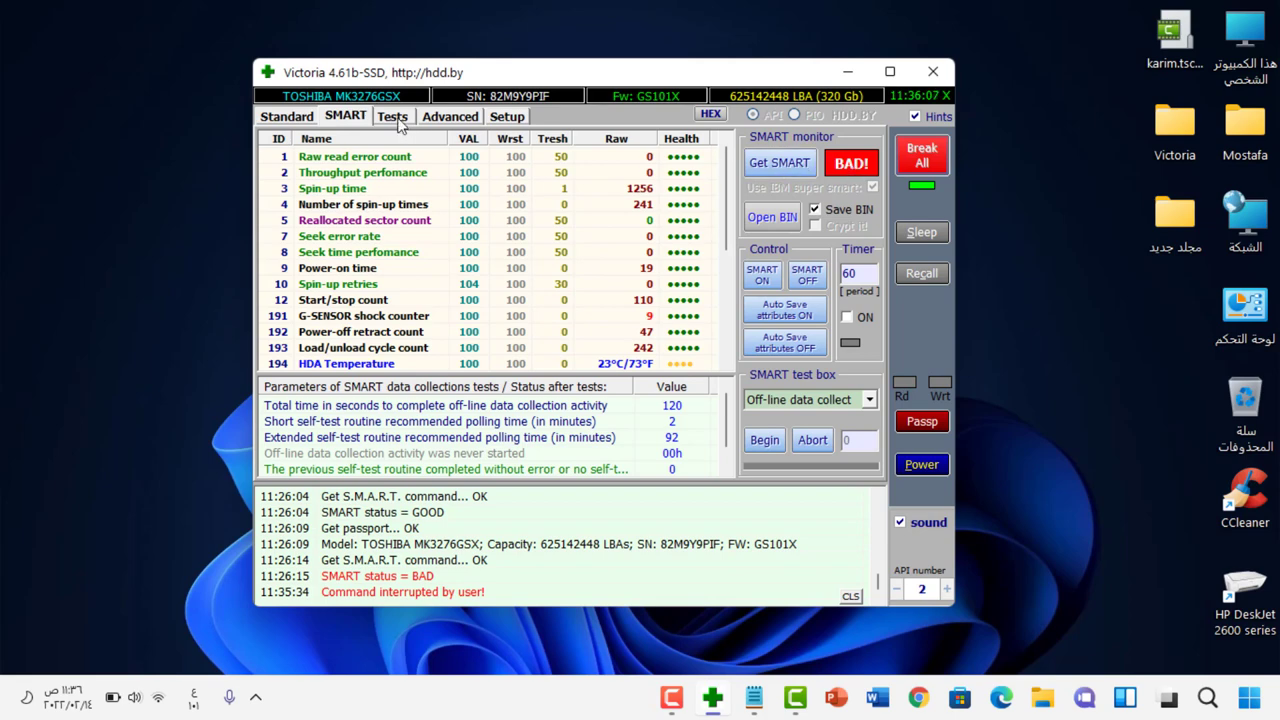
left_click(290, 117)
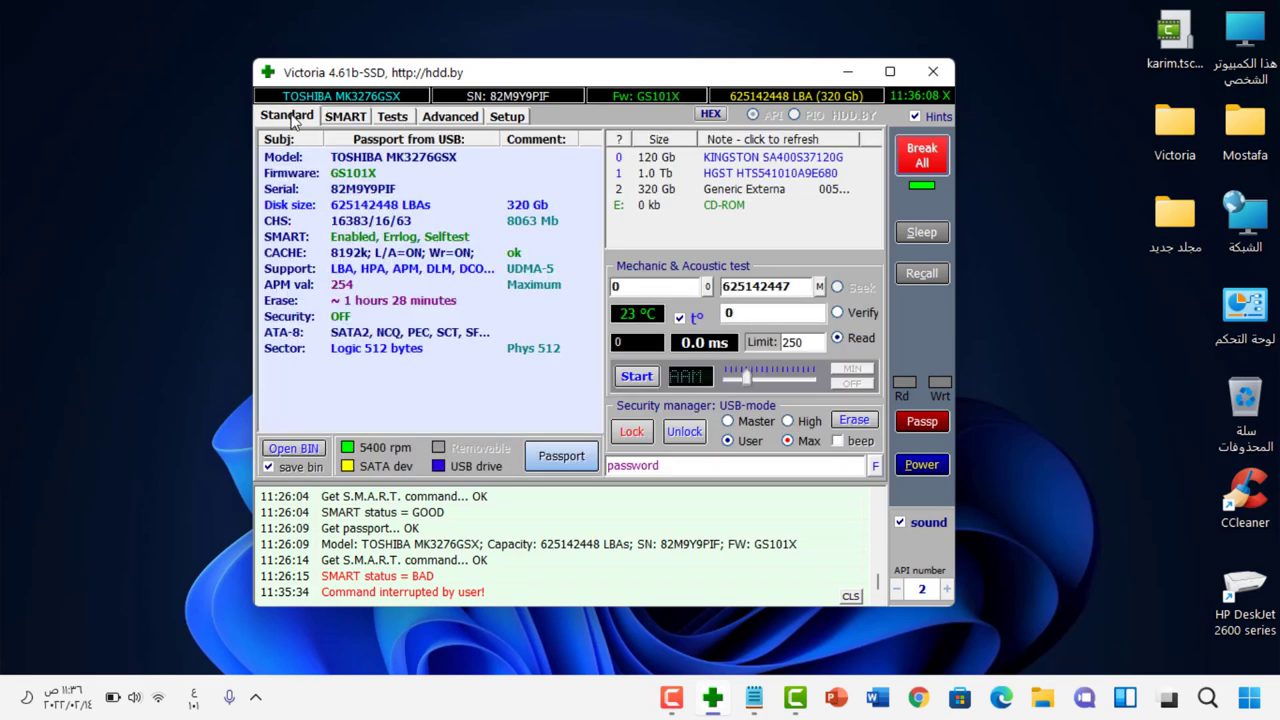
left_click(751, 195)
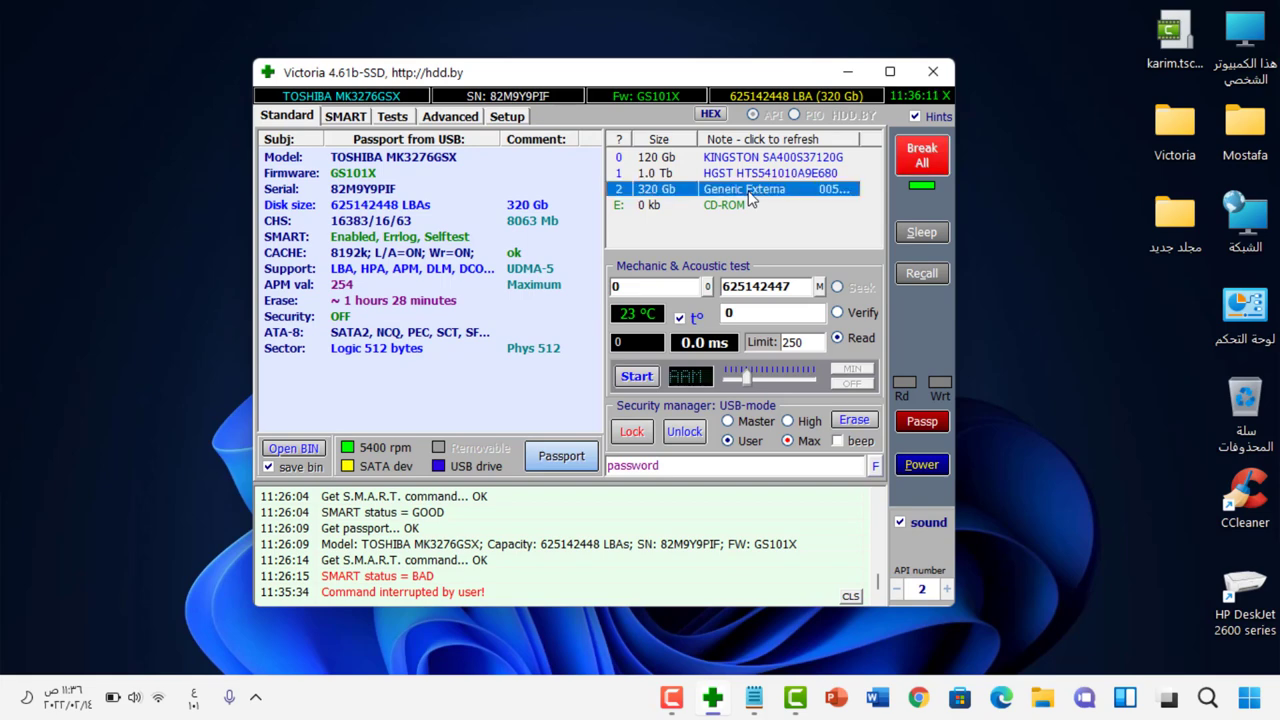
left_click(393, 118)
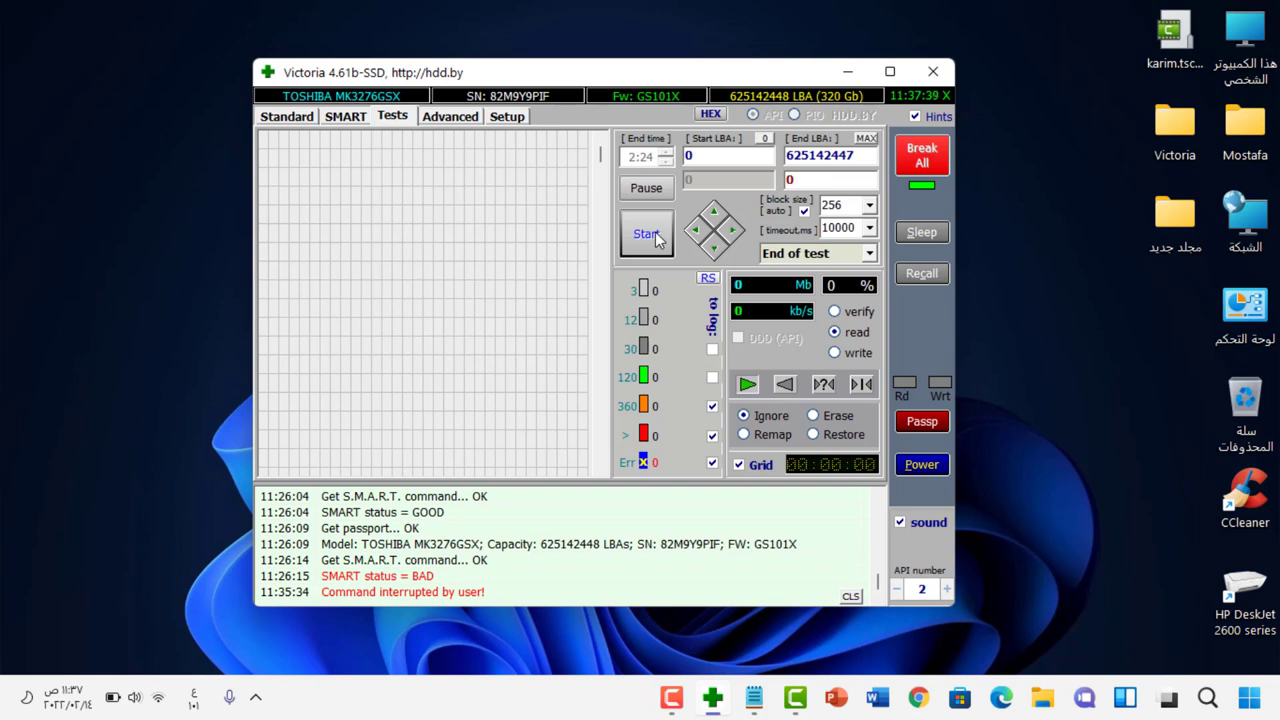
Step: Run a Read/Ignore surface scan of the TOSHIBA drive and stop it at 0.9% (2663 Mb)
left_click(655, 232)
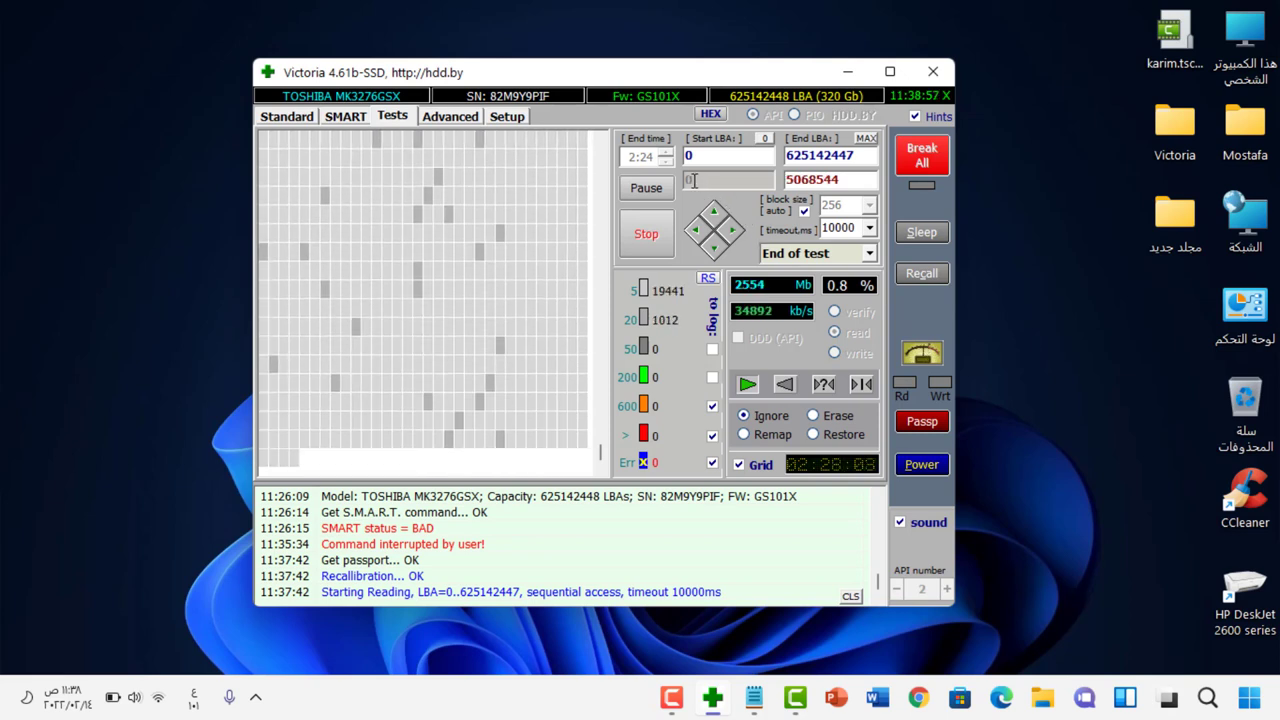
left_click(648, 242)
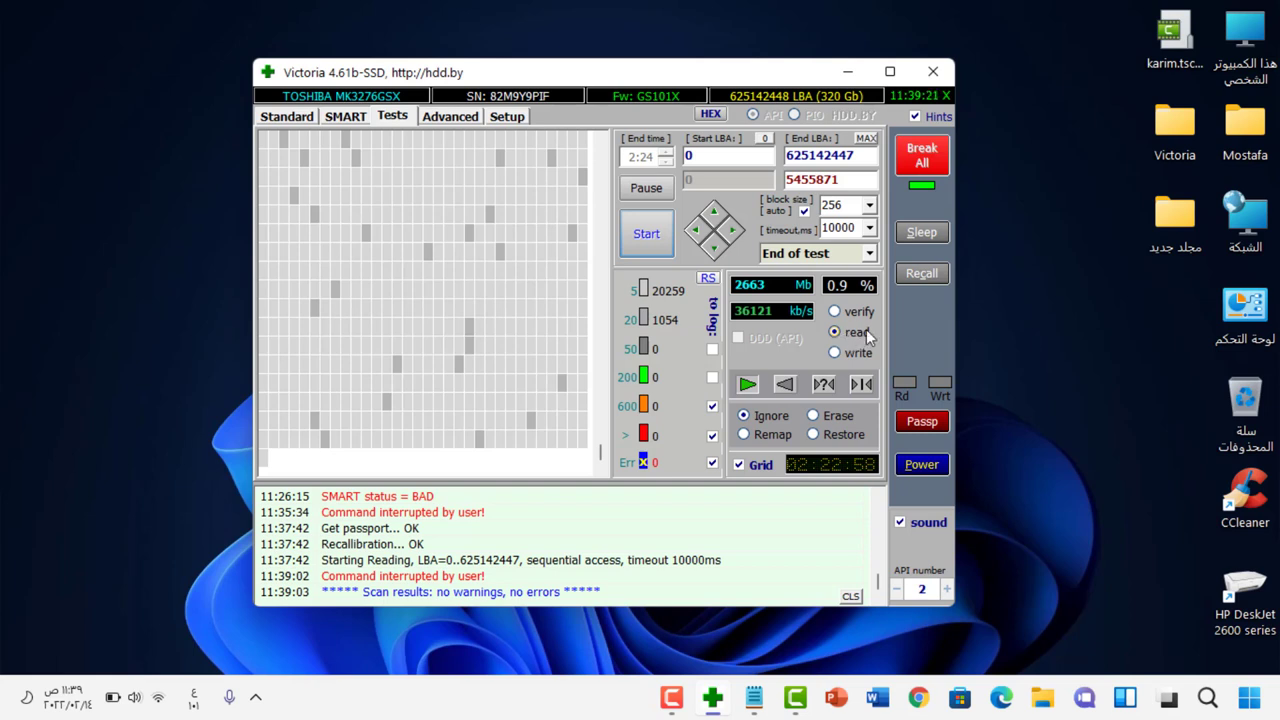
Step: Choose Remap instead of Ignore for the surface scan, keeping the 1000 ms timeout
left_click(747, 440)
Step: Run a Read/Remap surface scan of the TOSHIBA drive and stop it at 0.7% (1989 Mb)
left_click(654, 244)
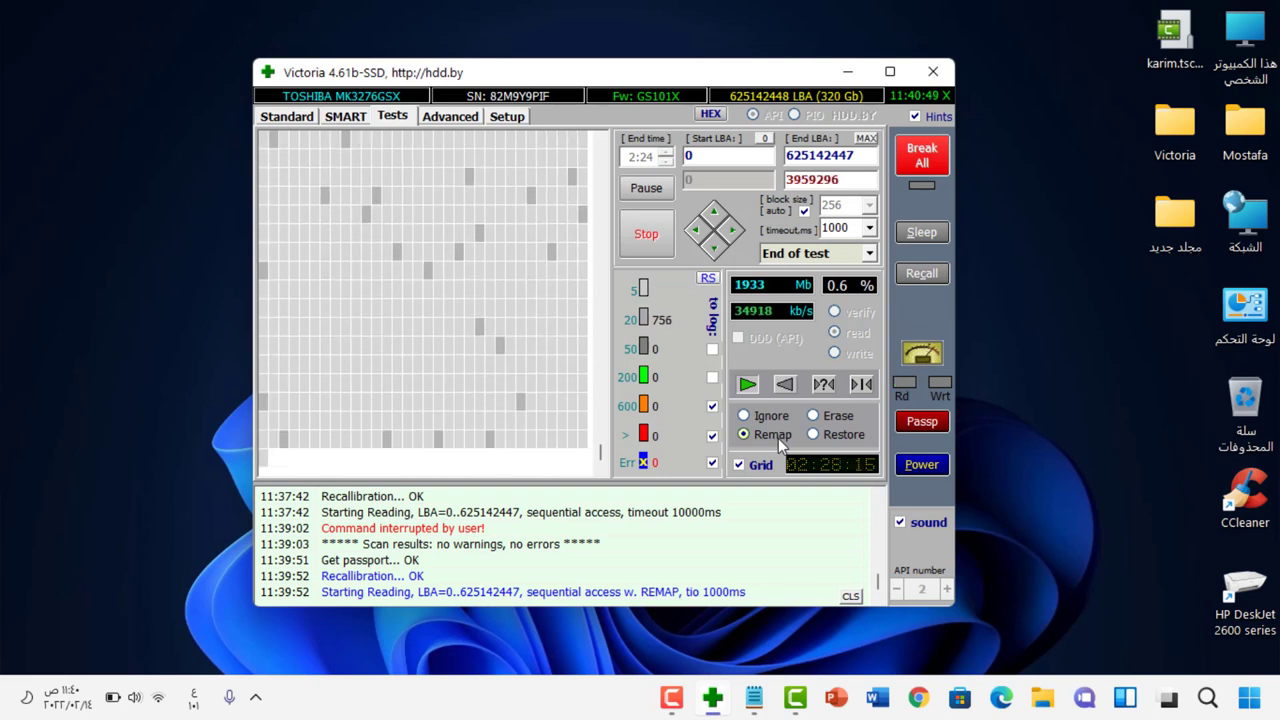
left_click(646, 236)
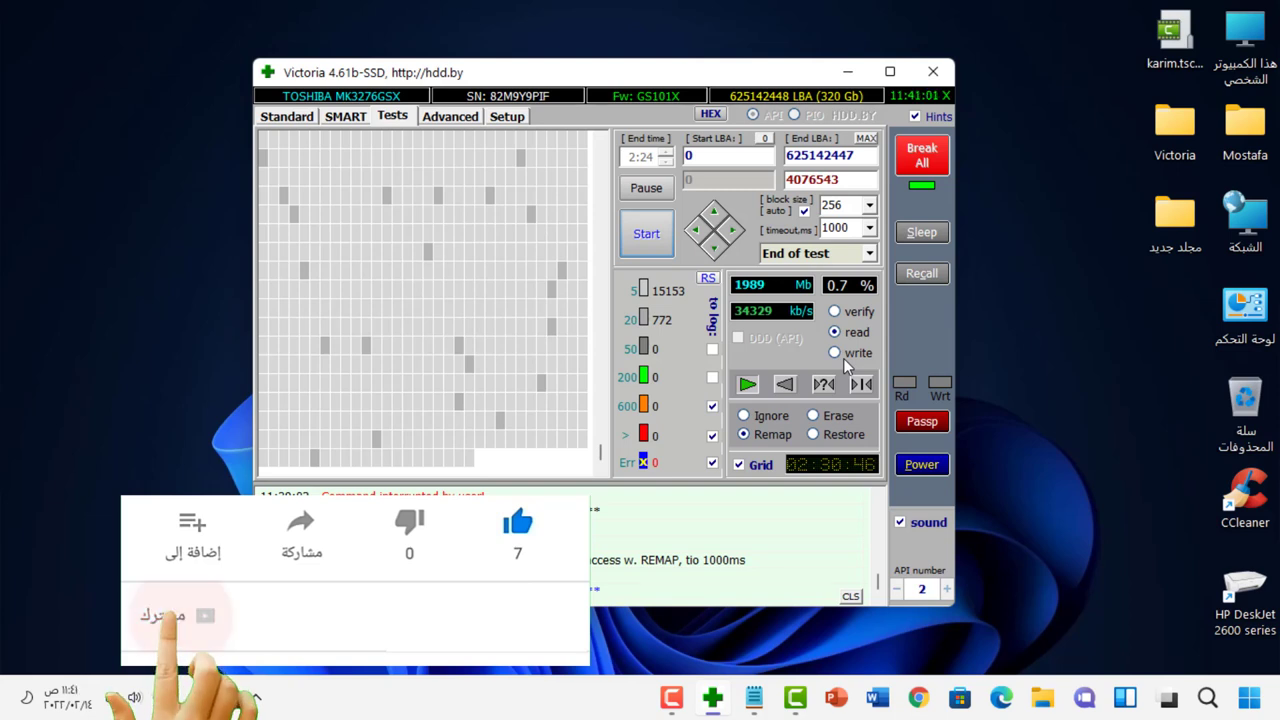
Step: Set the surface test to Write mode, showing Ignore, block size 256 and 10000 ms timeout
left_click(843, 358)
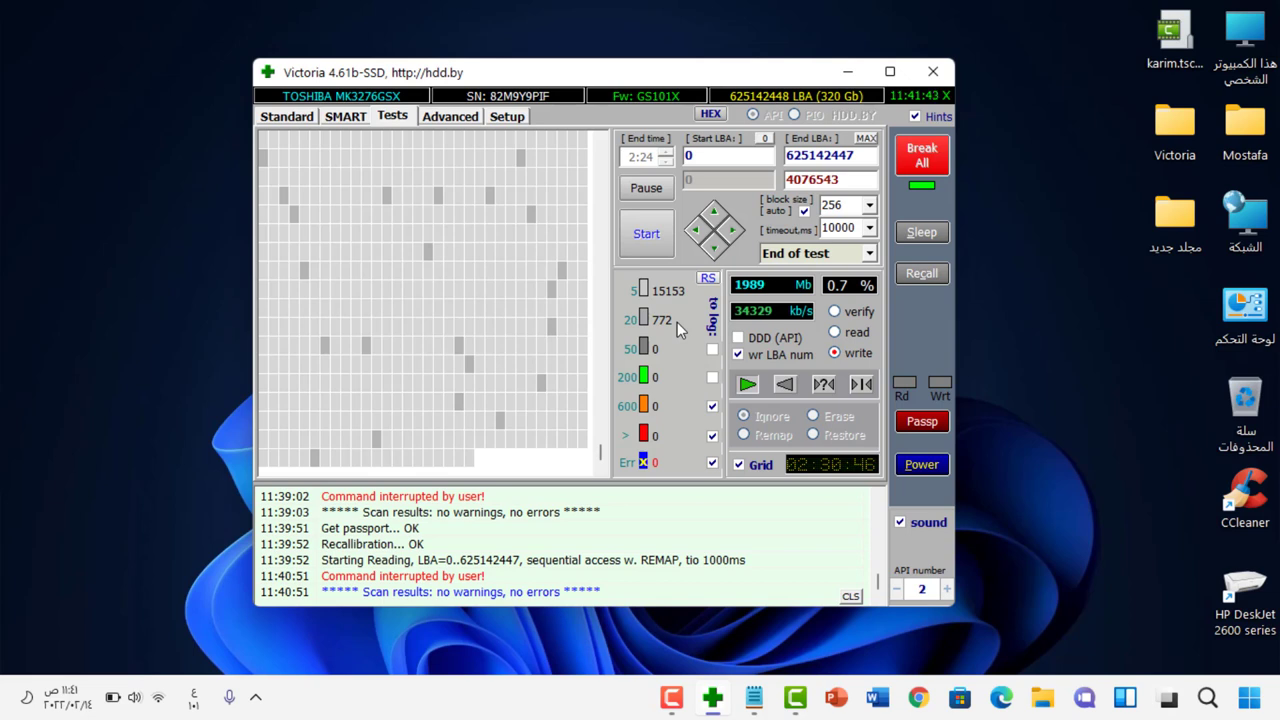
Step: Show the Advanced page with the TOSHIBA drive's hex sector view and partition viewer
left_click(447, 118)
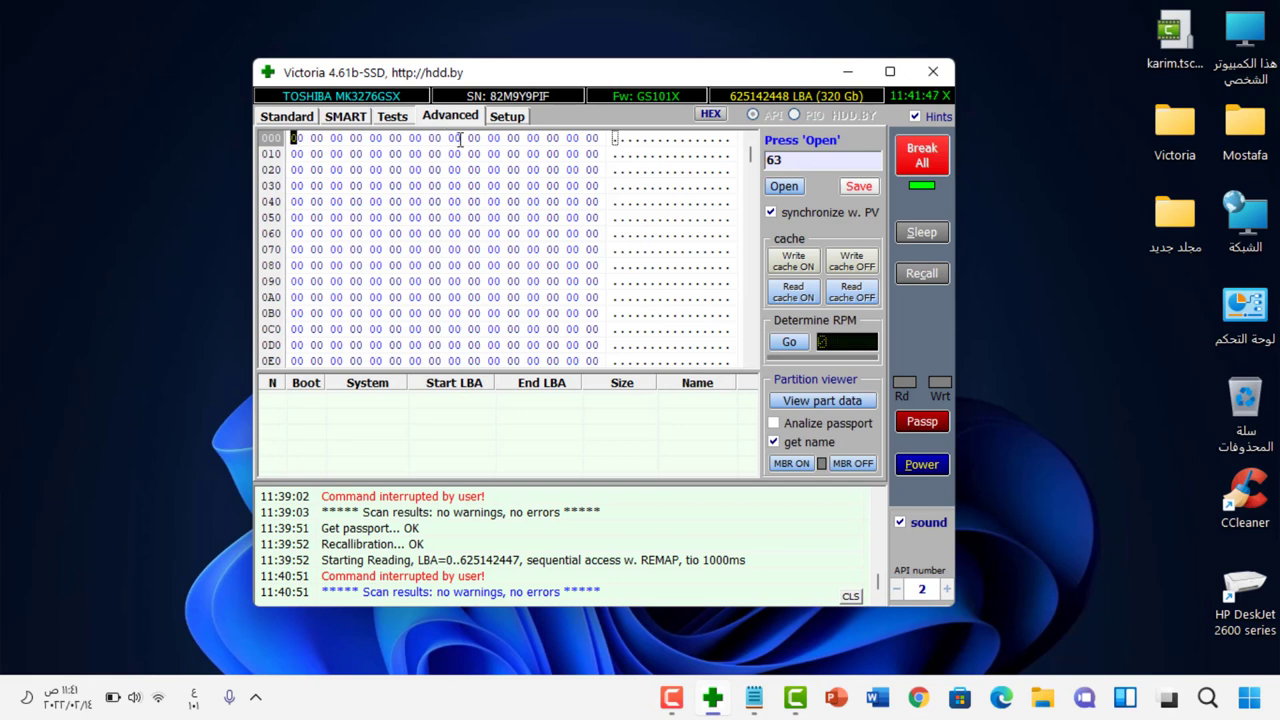
Step: Scroll the hex sector rows, glance at Setup and Advanced, then return to the Tests page
key("Down")
key("Down")
key("Down")
key("Down")
key("Down")
key("Down")
key("Down")
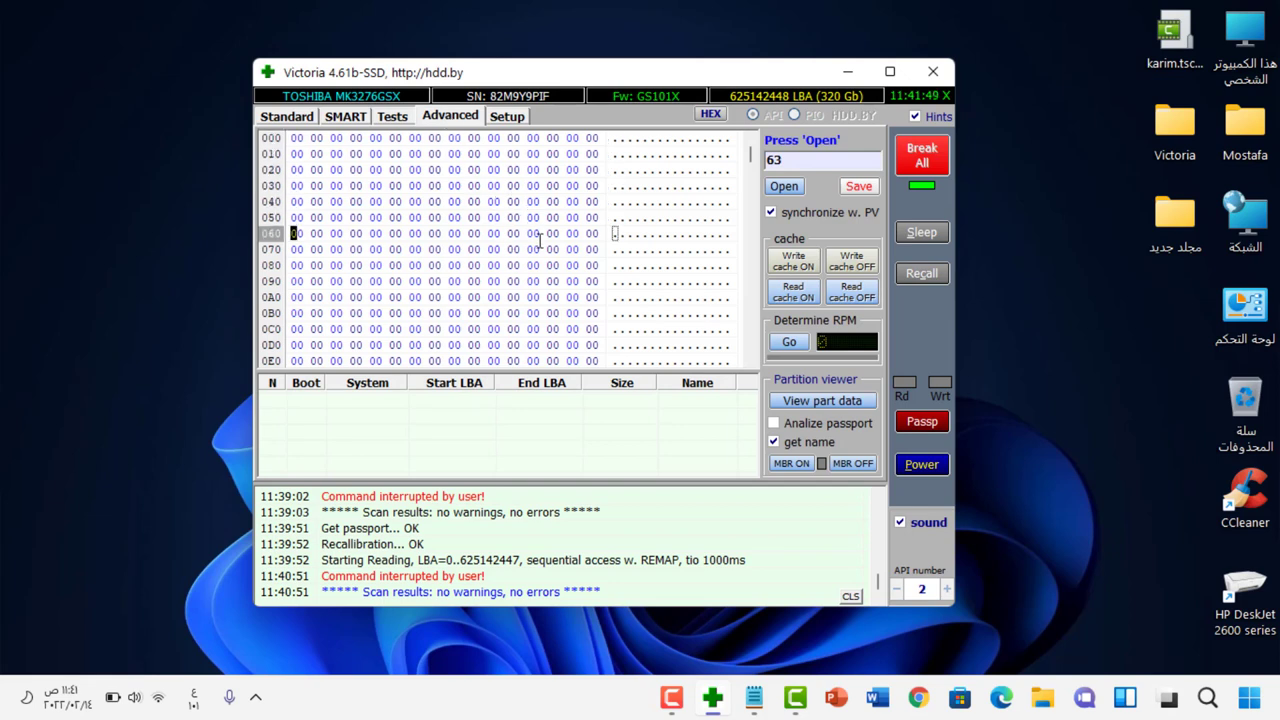
key("Down")
key("Down")
key("Down")
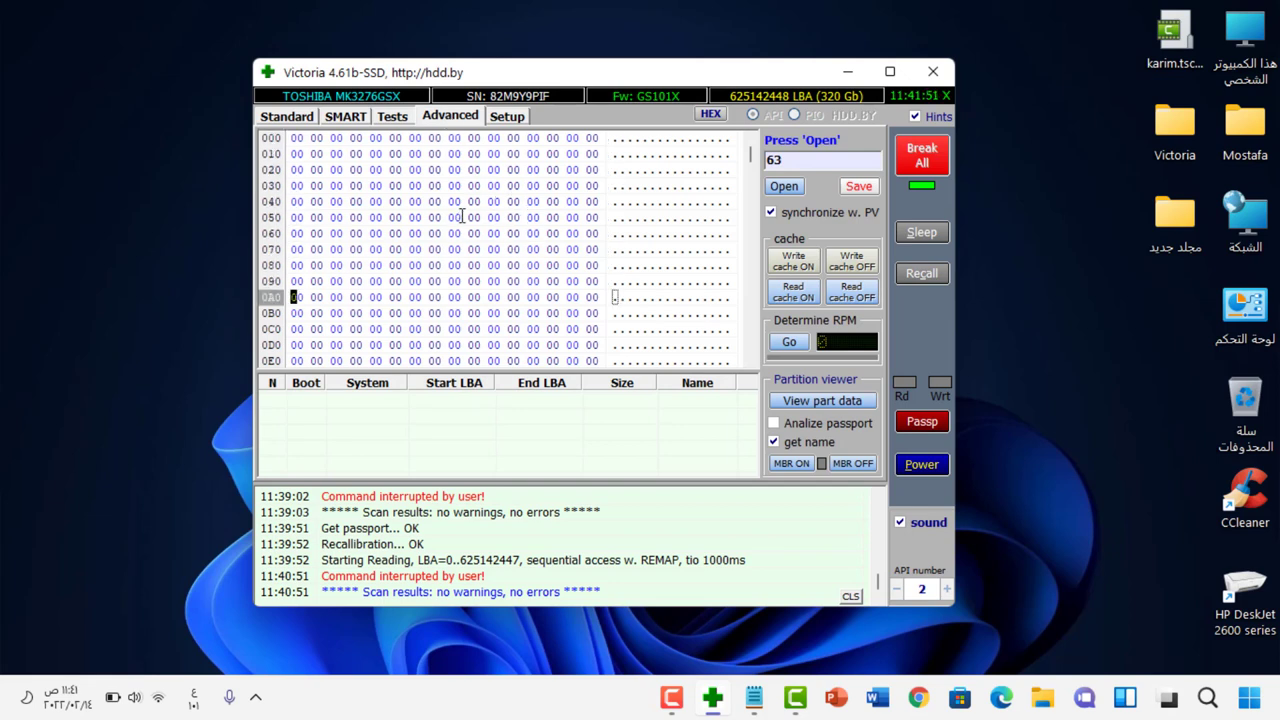
left_click(504, 118)
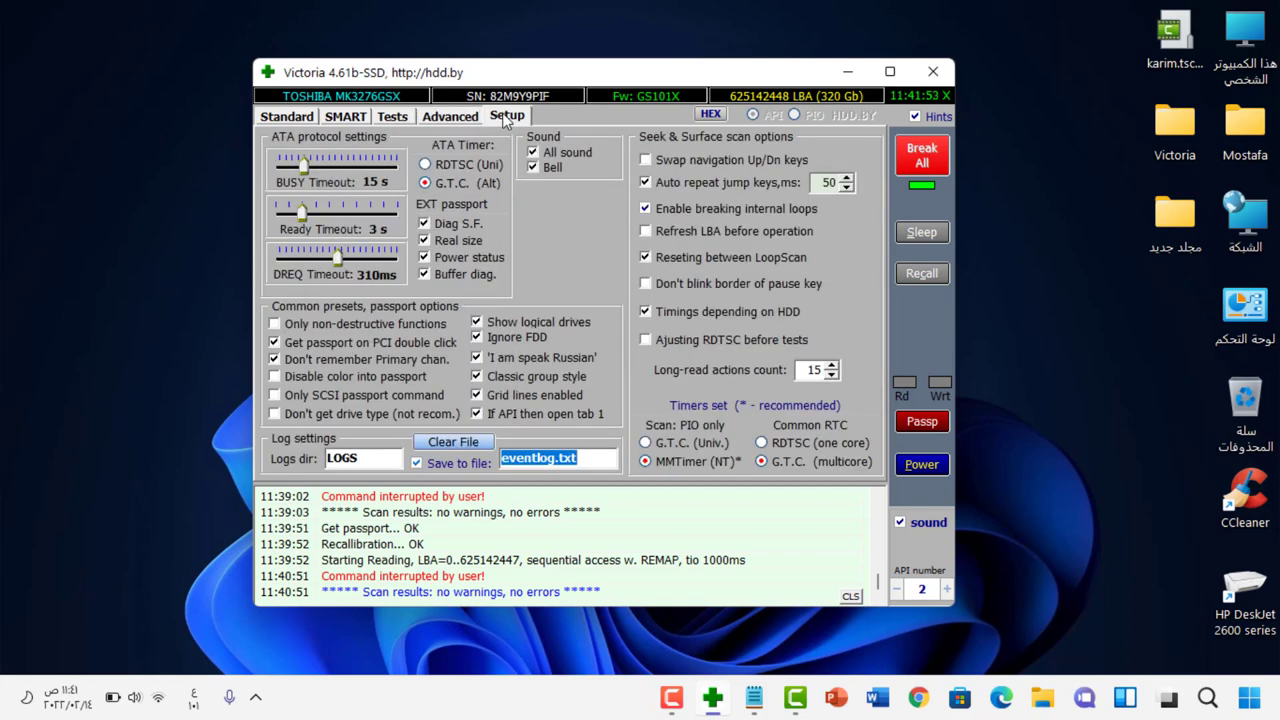
left_click(468, 117)
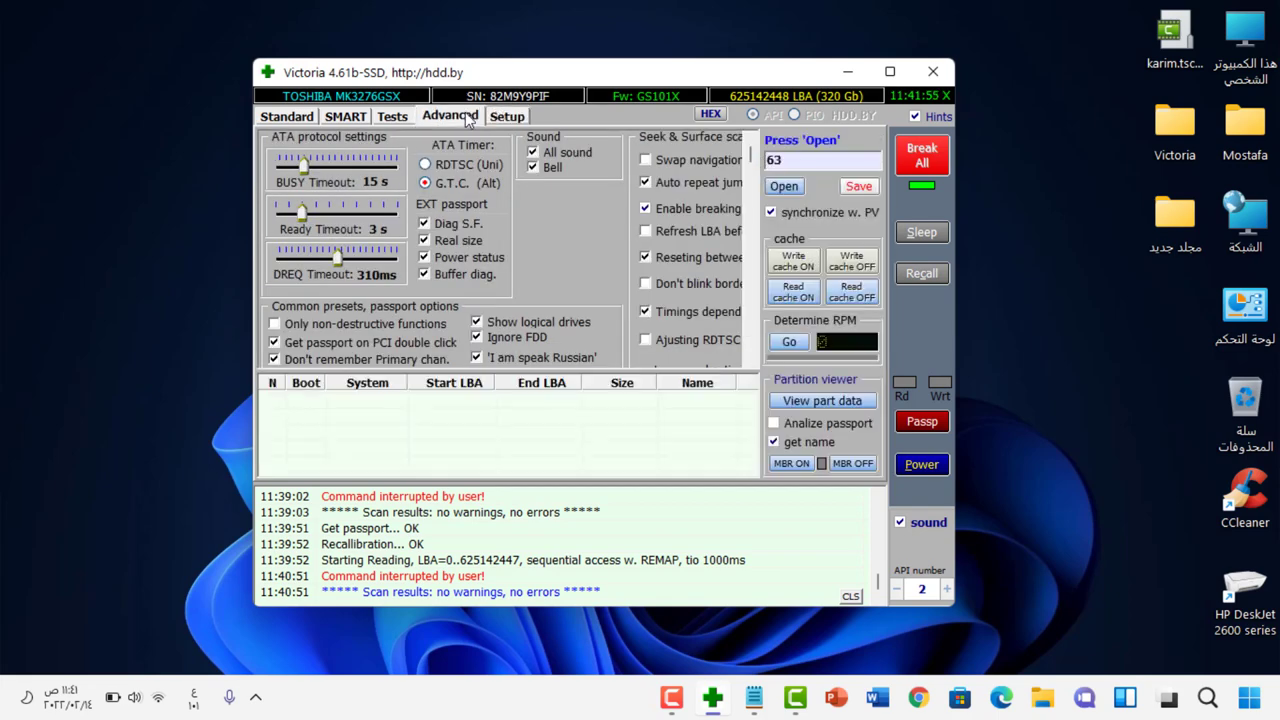
left_click(395, 117)
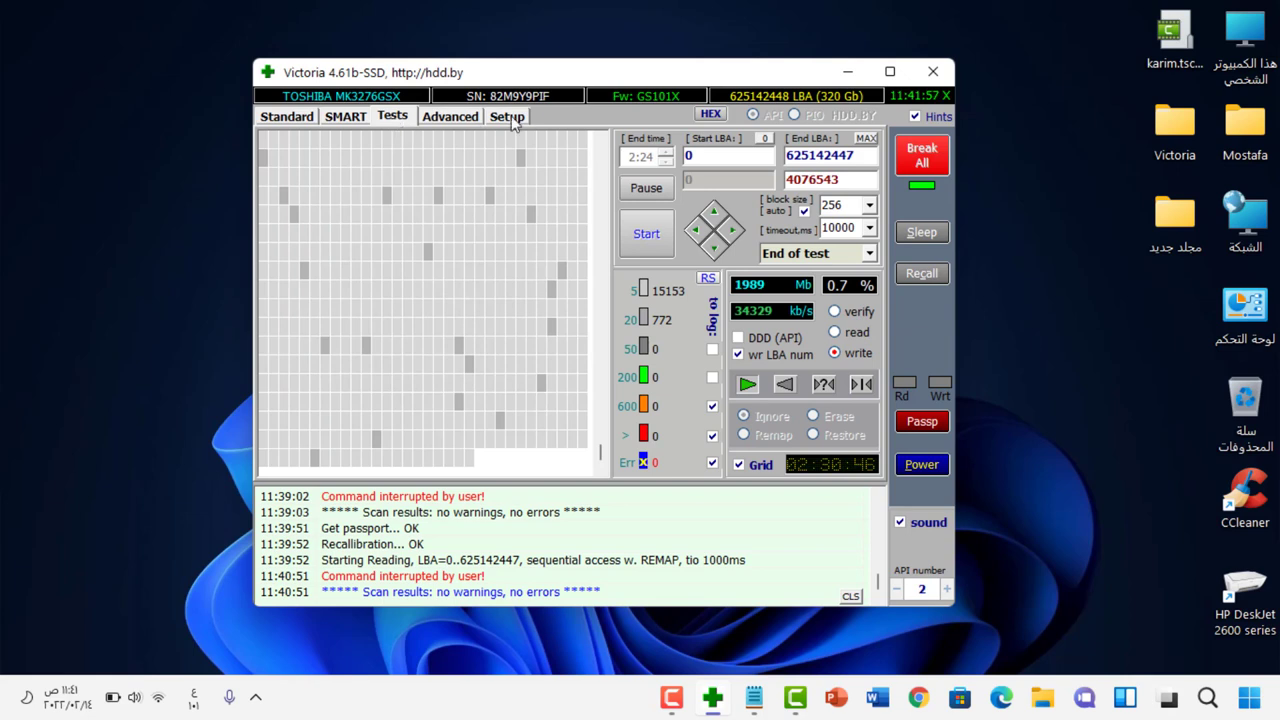
left_click(840, 334)
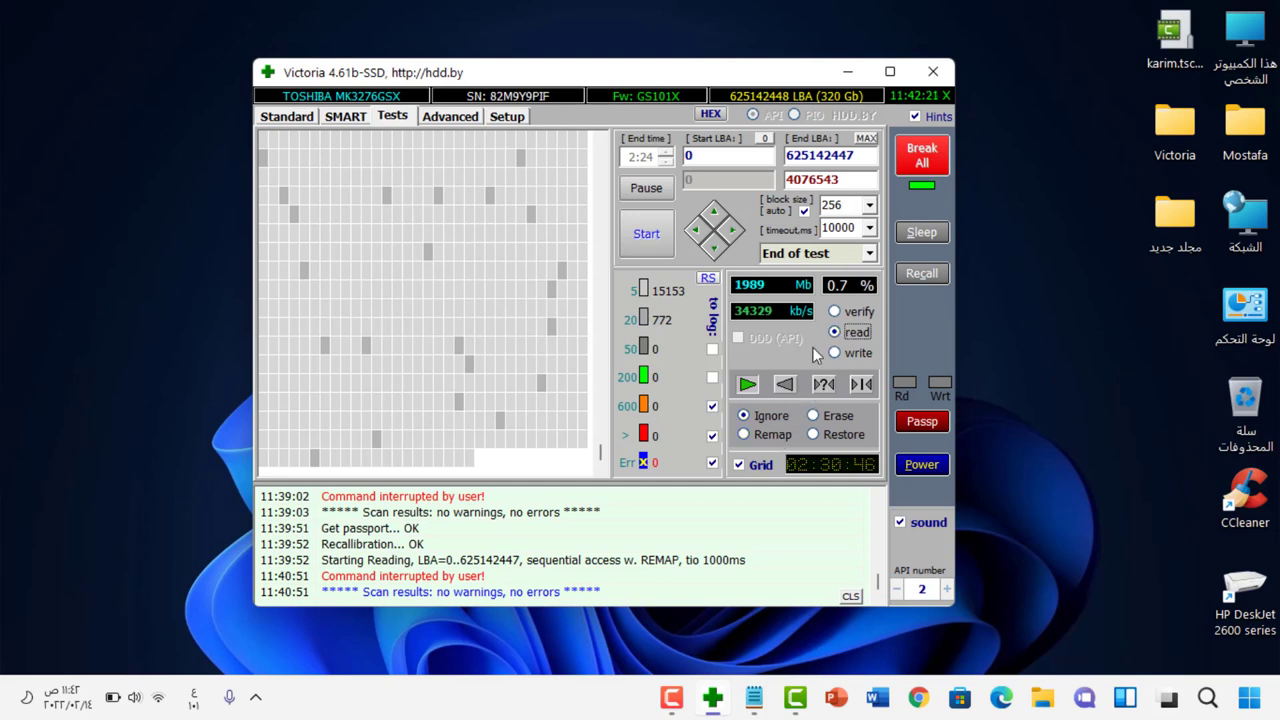
left_click(775, 432)
left_click(815, 415)
left_click(764, 432)
left_click(814, 434)
left_click(763, 432)
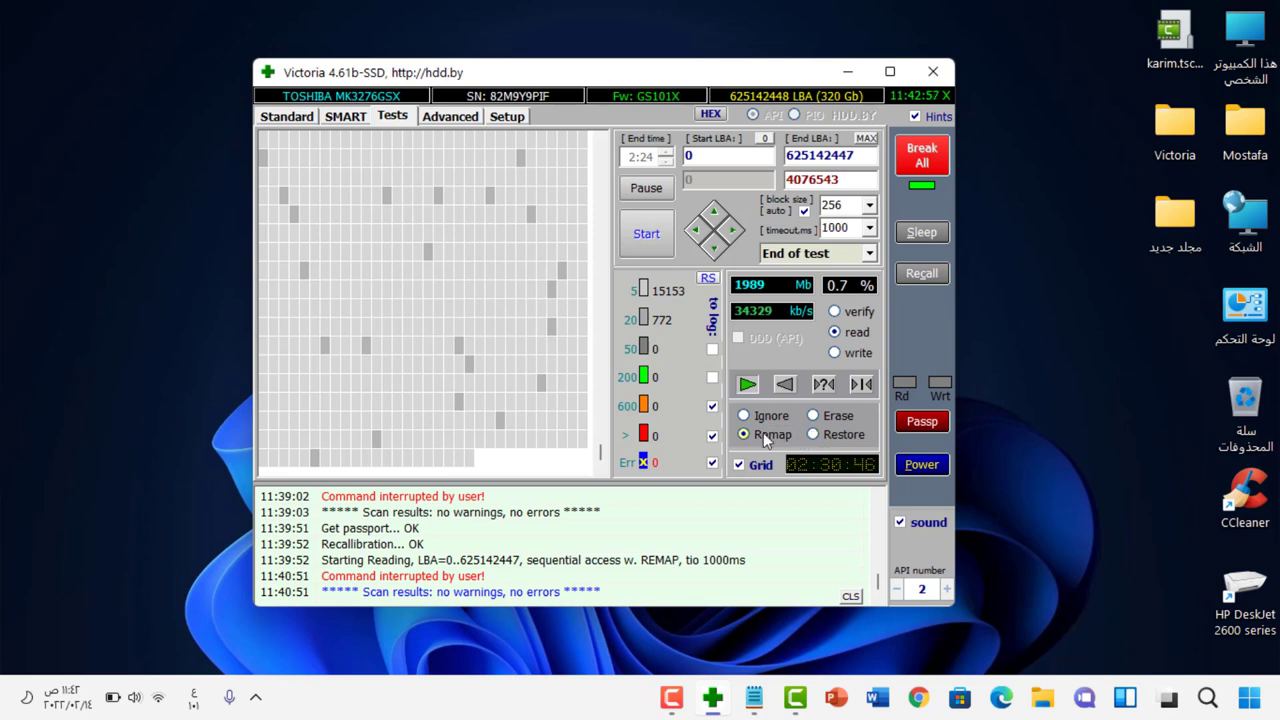
left_click(859, 354)
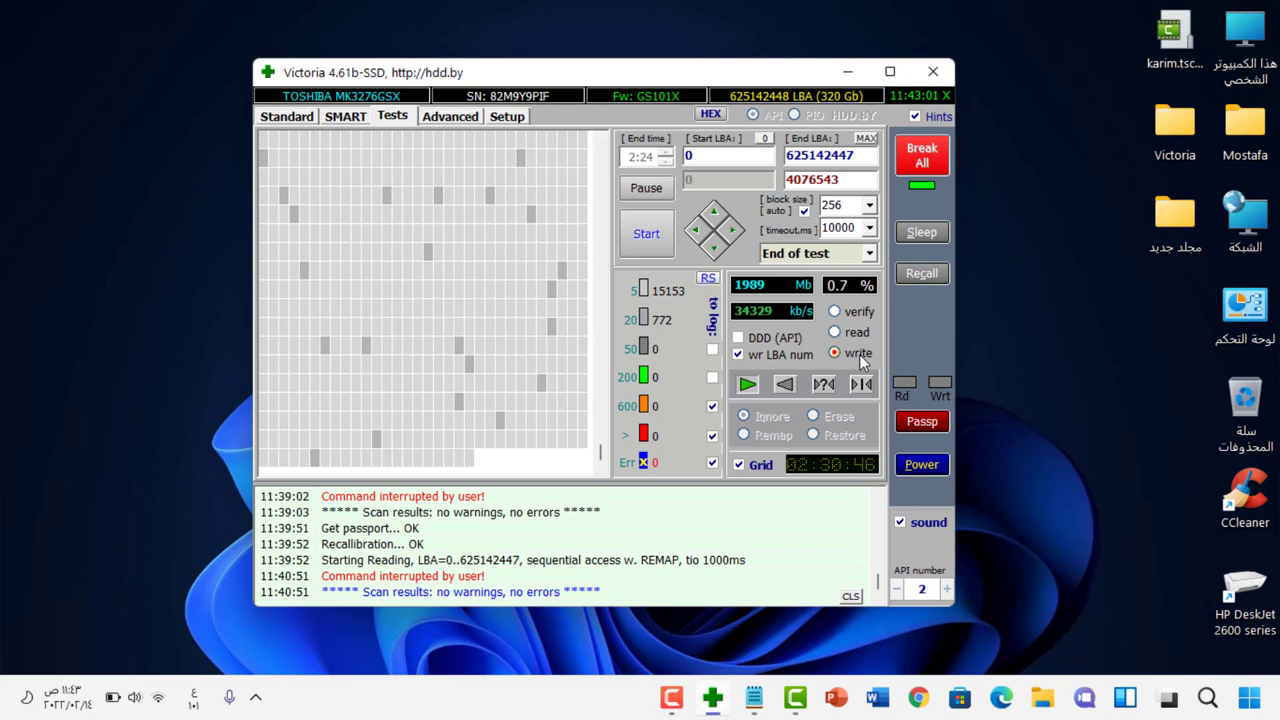